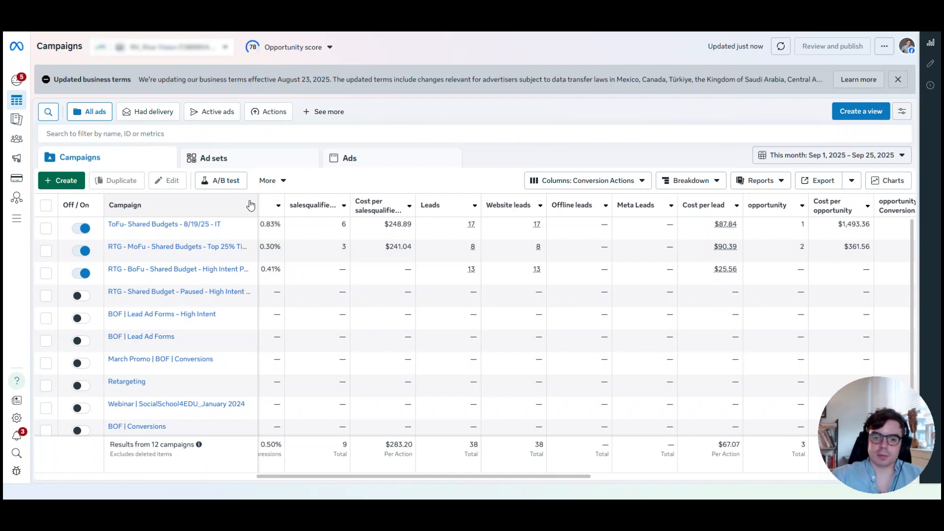
Review the campaign metrics from delivery, budget, amount spent and impressions through clicks, CPC, CTR and sales-qualified leads
{"action": "left_click_drag", "start_coordinate": [295, 474], "coordinate": [75, 475]}
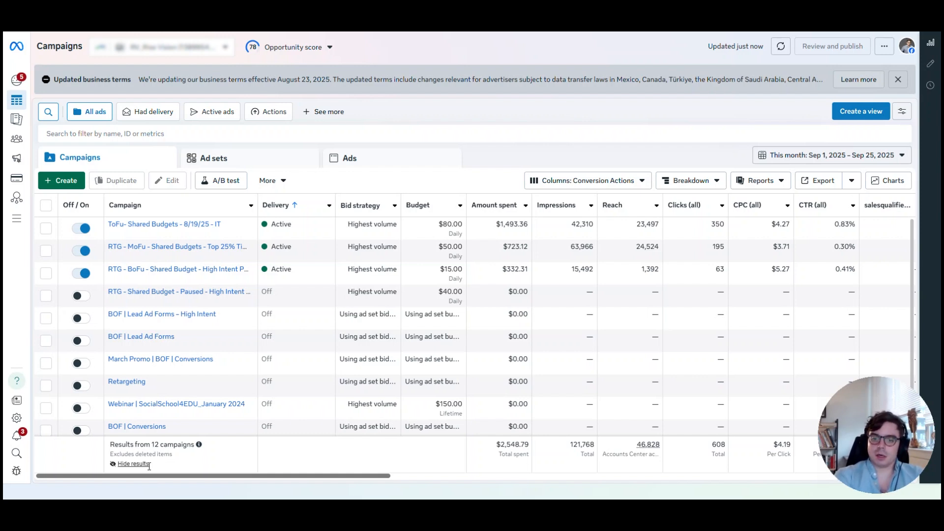
{"action": "left_click_drag", "start_coordinate": [325, 476], "coordinate": [409, 493]}
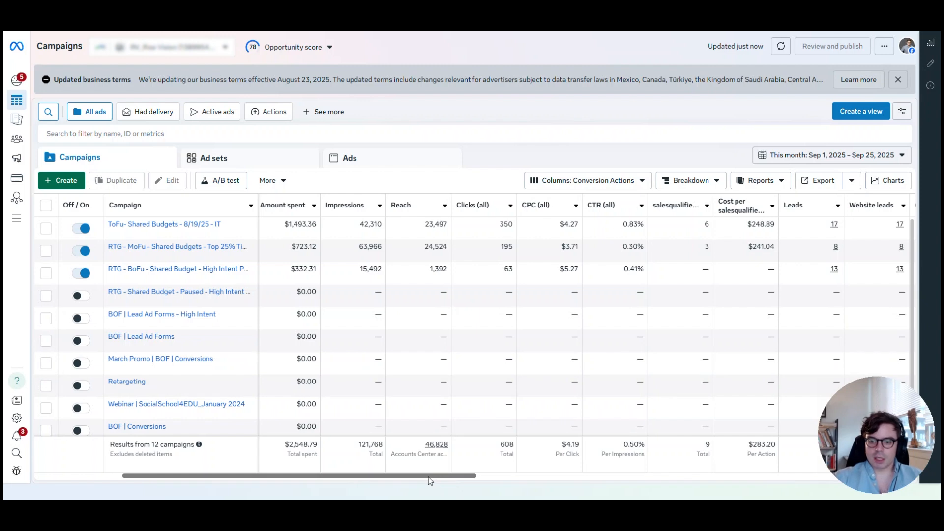
{"action": "mouse_move", "coordinate": [288, 209]}
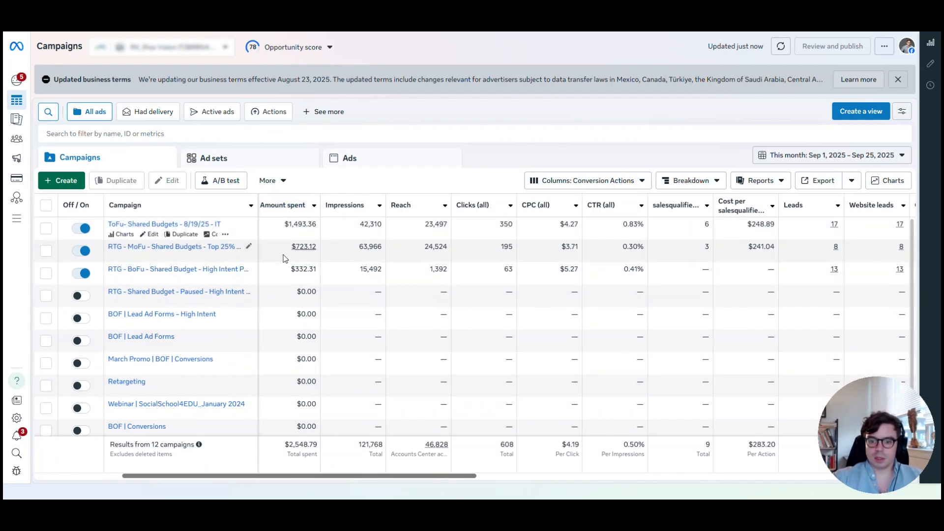
{"action": "mouse_move", "coordinate": [347, 205]}
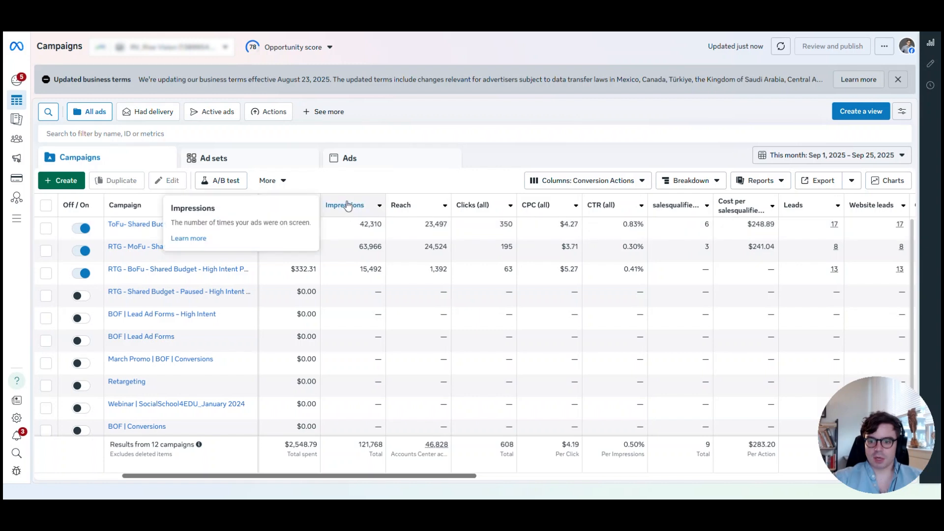
{"action": "mouse_move", "coordinate": [400, 207]}
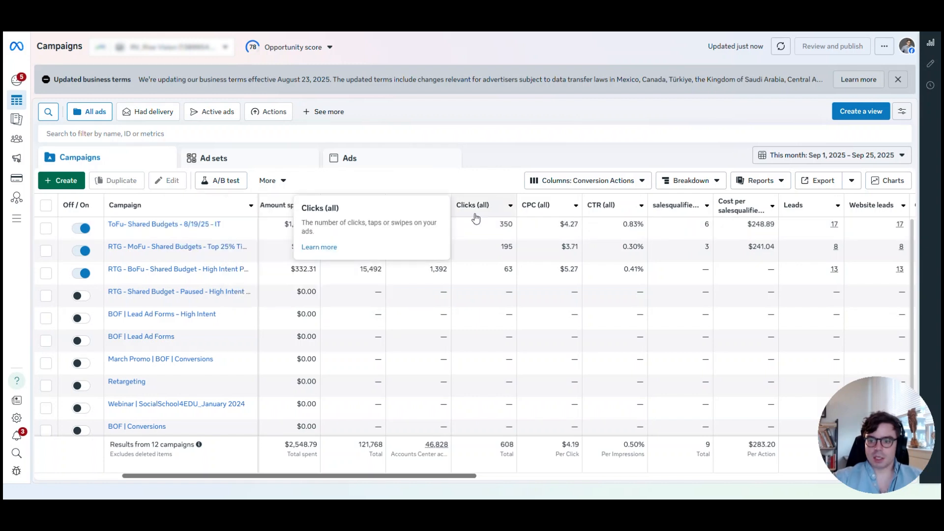
{"action": "mouse_move", "coordinate": [534, 209]}
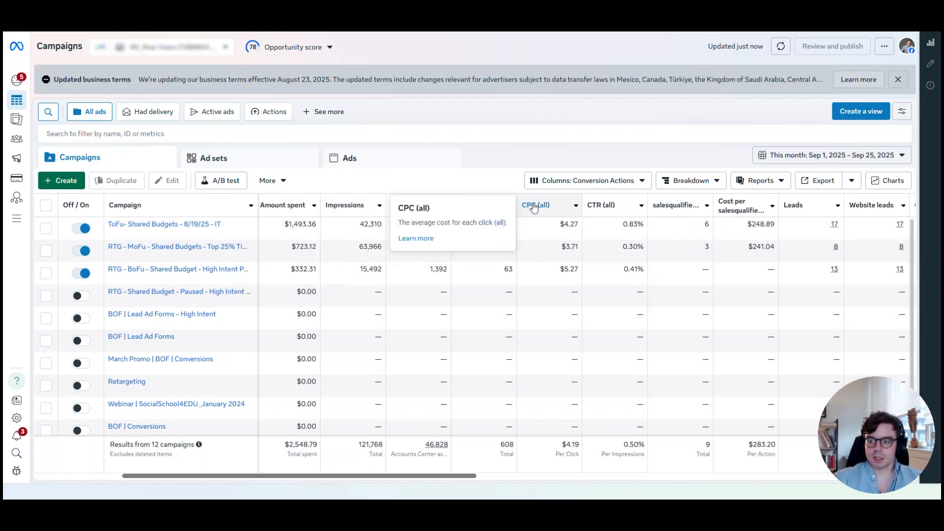
{"action": "mouse_move", "coordinate": [604, 213]}
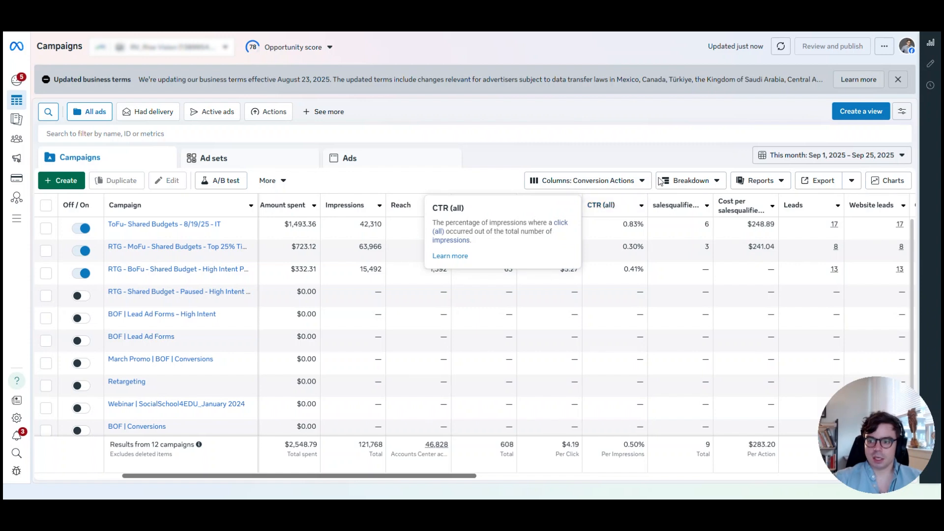
{"action": "mouse_move", "coordinate": [663, 207]}
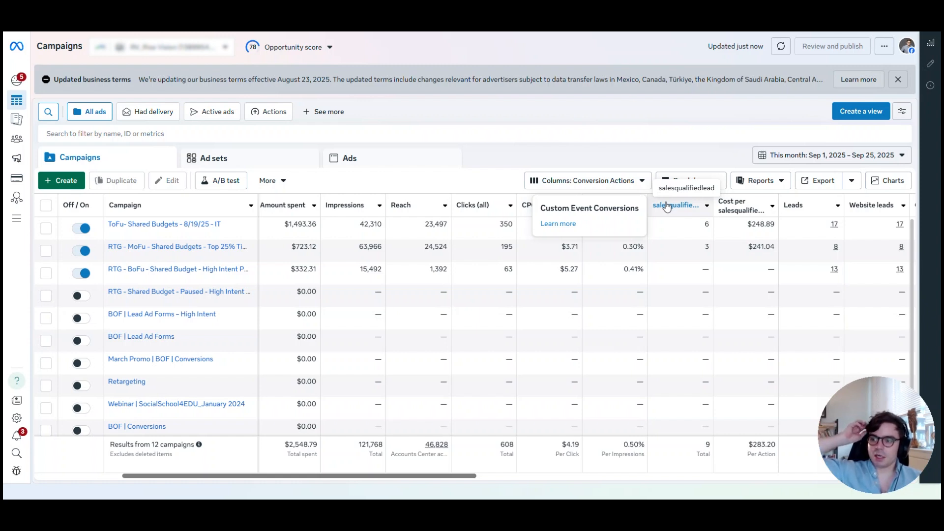
{"action": "scroll", "coordinate": [667, 206], "scroll_direction": "right", "scroll_amount": 6}
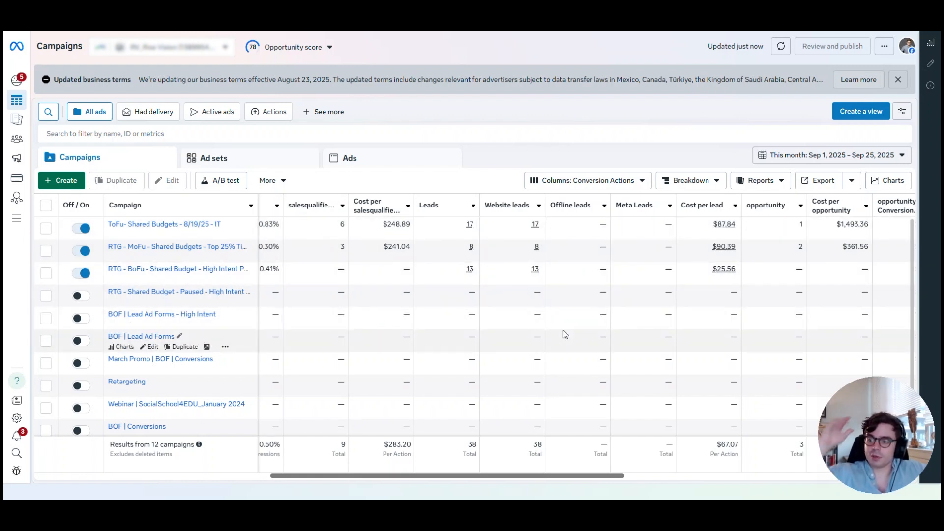
Examine the campaigns' lead, opportunity, marketing-qualified lead and trial columns, including the RTG - MoFu campaign's cost per opportunity
{"action": "left_click_drag", "start_coordinate": [528, 476], "coordinate": [630, 440]}
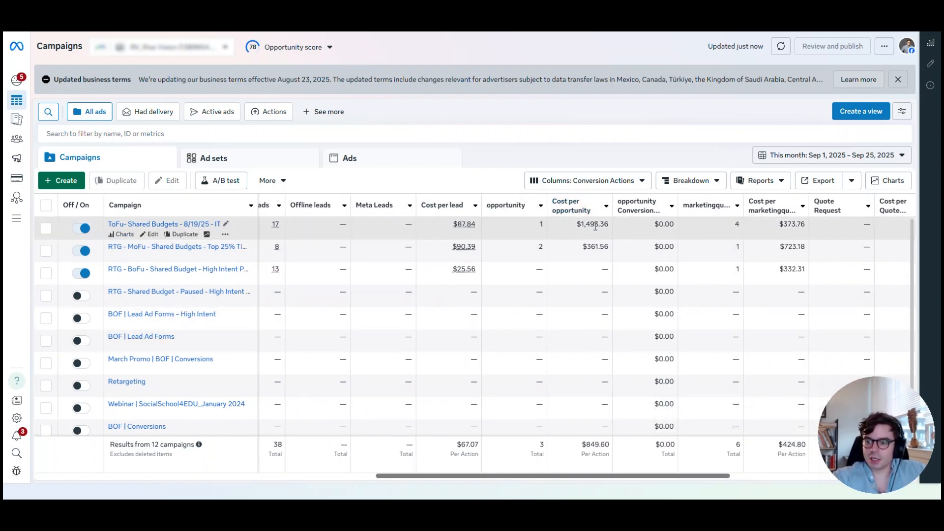
{"action": "double_click", "coordinate": [596, 246]}
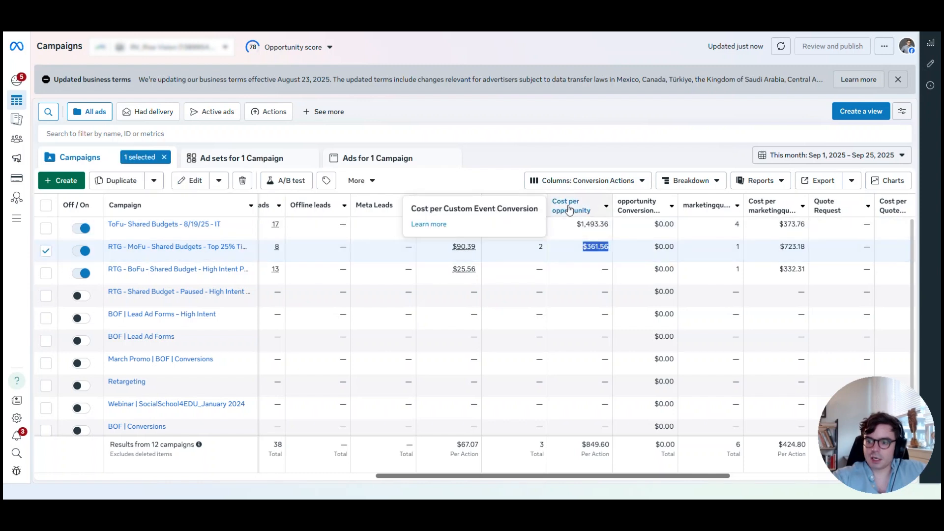
{"action": "scroll", "coordinate": [659, 479], "scroll_direction": "right", "scroll_amount": 8}
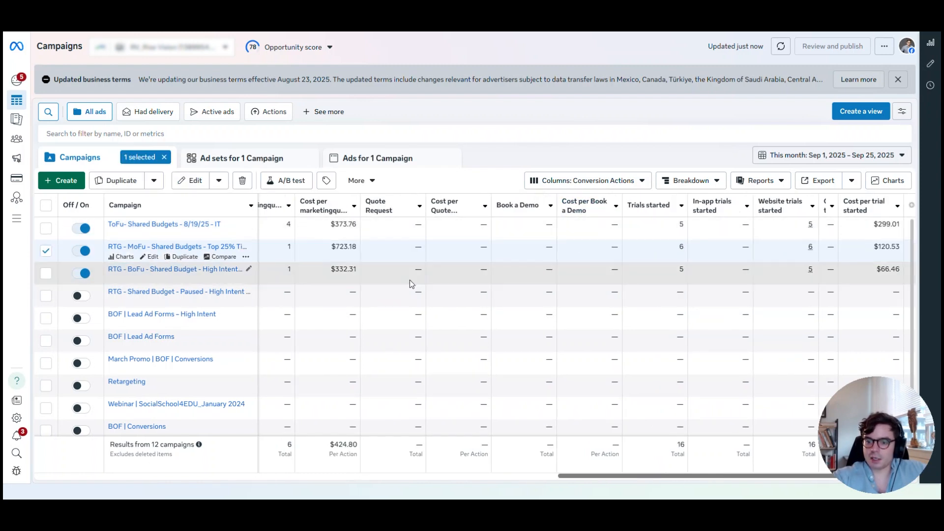
{"action": "scroll", "coordinate": [659, 486], "scroll_direction": "left", "scroll_amount": 3}
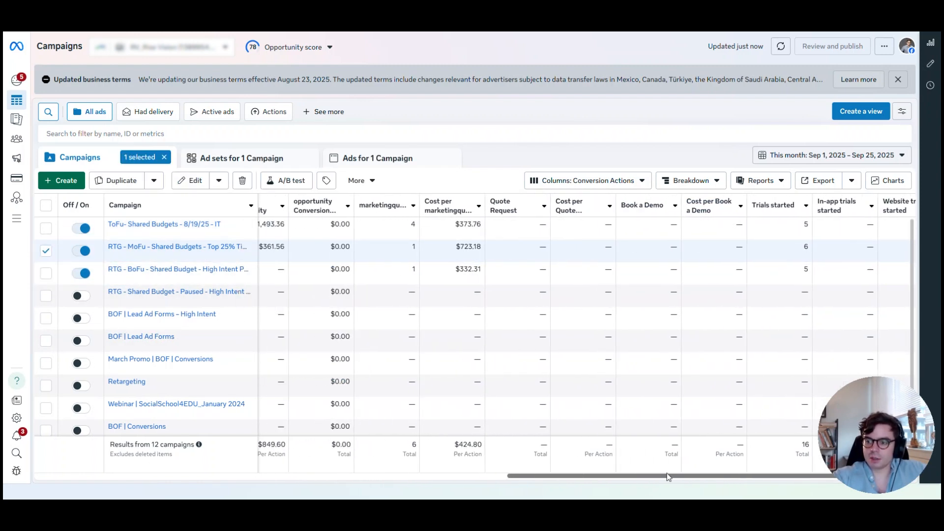
{"action": "mouse_move", "coordinate": [690, 483]}
{"action": "left_mouse_down"}
{"action": "mouse_move", "coordinate": [617, 482]}
{"action": "mouse_move", "coordinate": [714, 482]}
{"action": "mouse_move", "coordinate": [678, 482]}
{"action": "mouse_move", "coordinate": [702, 481]}
{"action": "left_mouse_up"}
{"action": "scroll", "coordinate": [645, 473], "scroll_direction": "left", "scroll_amount": 5}
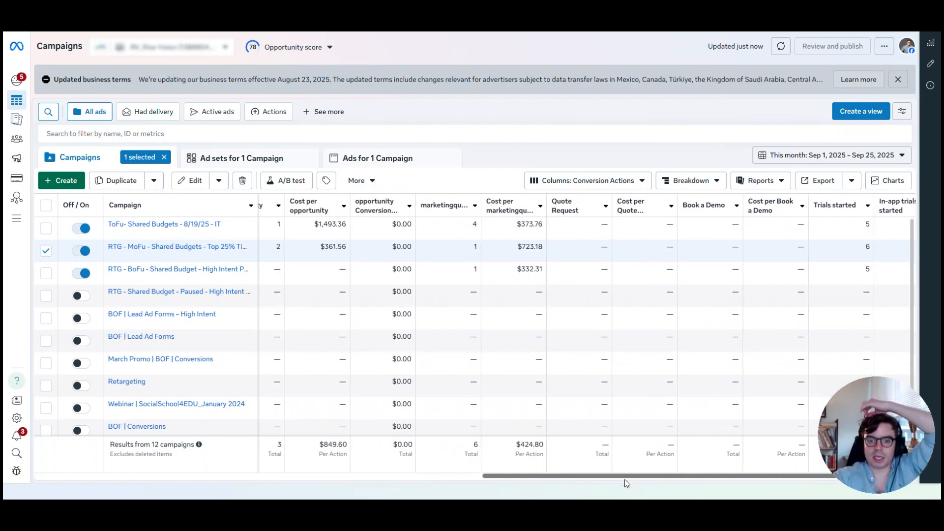
{"action": "scroll", "coordinate": [632, 452], "scroll_direction": "left", "scroll_amount": 5}
{"action": "scroll", "coordinate": [590, 457], "scroll_direction": "right", "scroll_amount": 5}
{"action": "scroll", "coordinate": [507, 466], "scroll_direction": "left", "scroll_amount": 1}
{"action": "scroll", "coordinate": [467, 461], "scroll_direction": "left", "scroll_amount": 3}
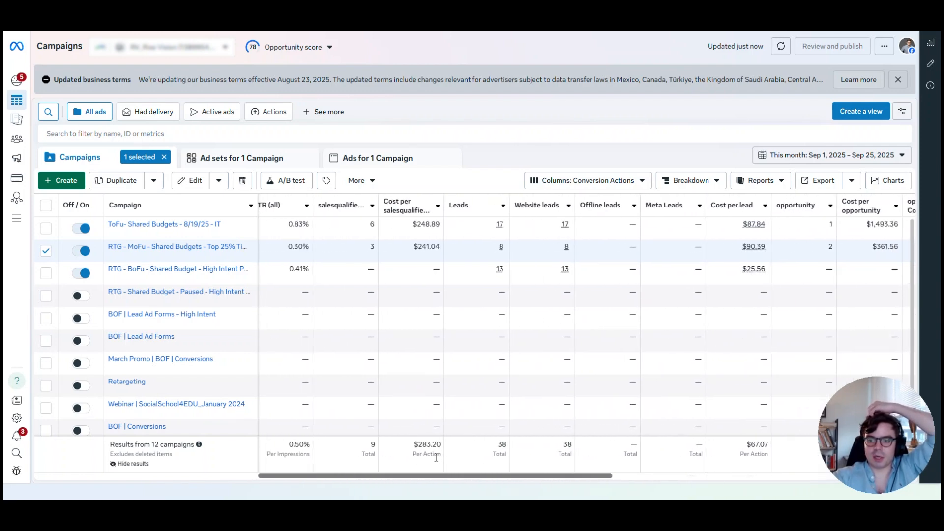
{"action": "scroll", "coordinate": [436, 457], "scroll_direction": "left", "scroll_amount": 8}
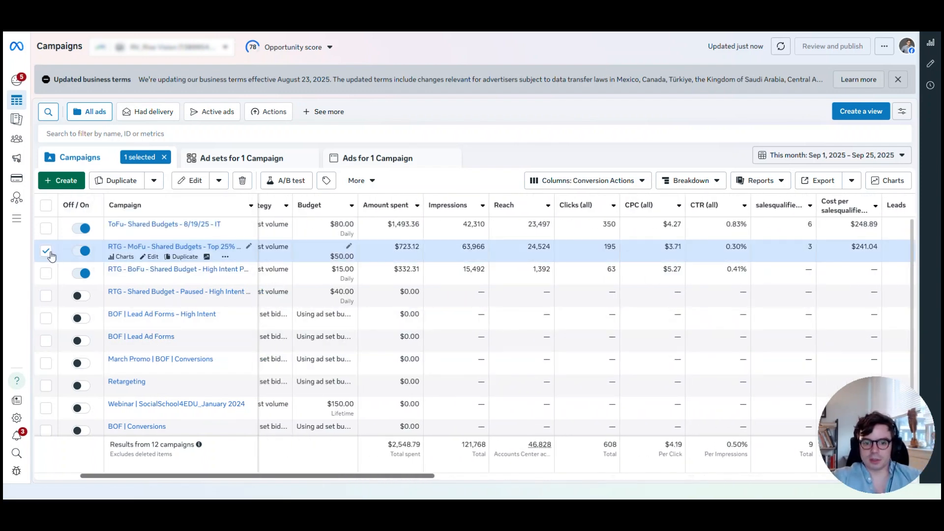
Select only the ToFu- Shared Budgets - 8/19/25 - IT campaign and review its reach, click and lead metrics
{"action": "left_click", "coordinate": [46, 228]}
{"action": "left_click", "coordinate": [46, 251]}
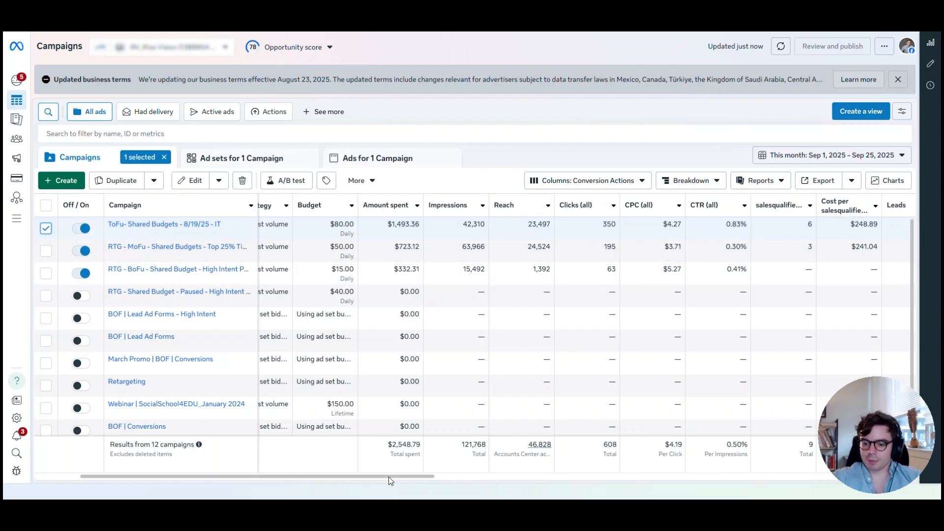
{"action": "scroll", "coordinate": [388, 479], "scroll_direction": "right", "scroll_amount": 5}
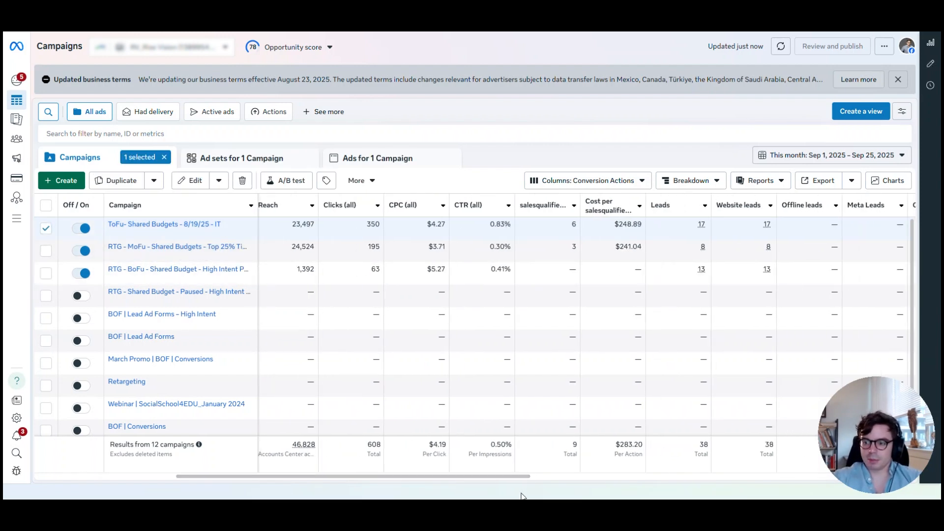
{"action": "left_click_drag", "start_coordinate": [494, 476], "coordinate": [402, 476]}
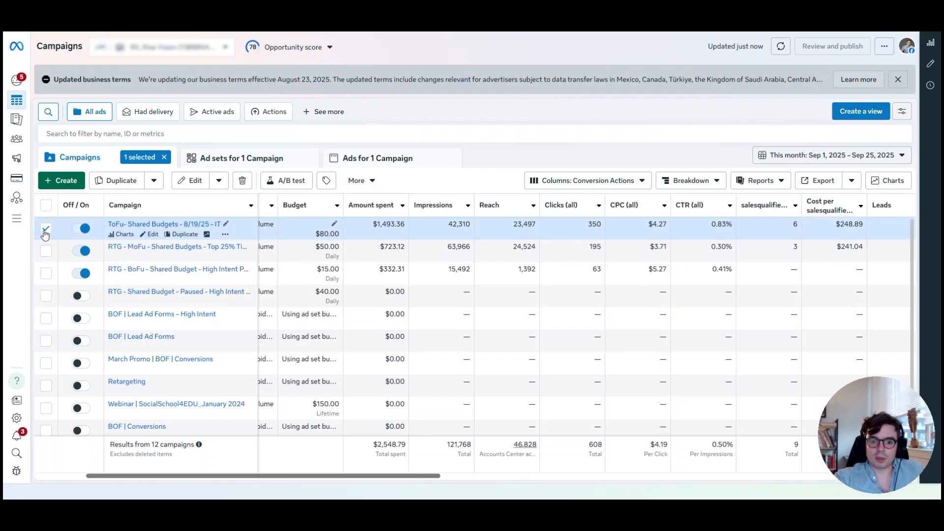
Go into the selected campaign's ad sets and show the ads of the General - LL - Paid Search SQLs - 1-2% ad set
{"action": "left_click", "coordinate": [239, 158]}
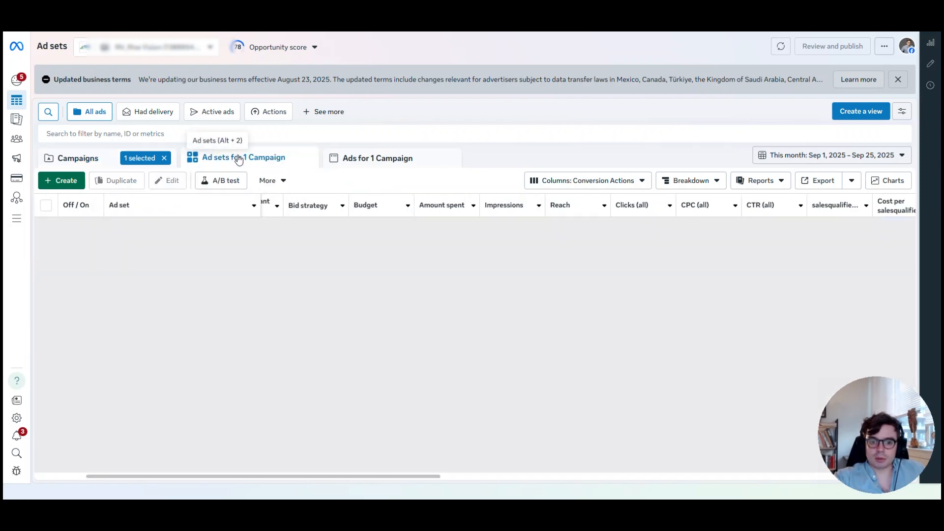
{"action": "left_click", "coordinate": [46, 229]}
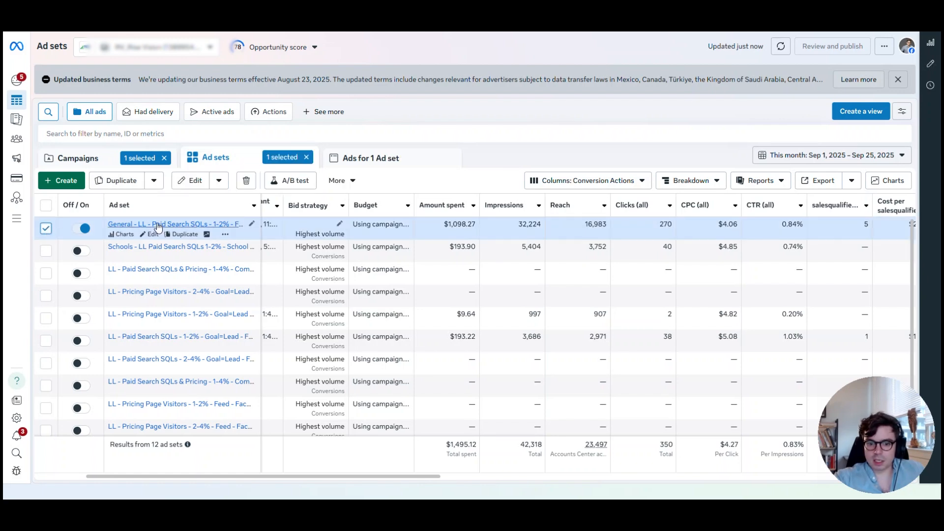
{"action": "left_click", "coordinate": [352, 157]}
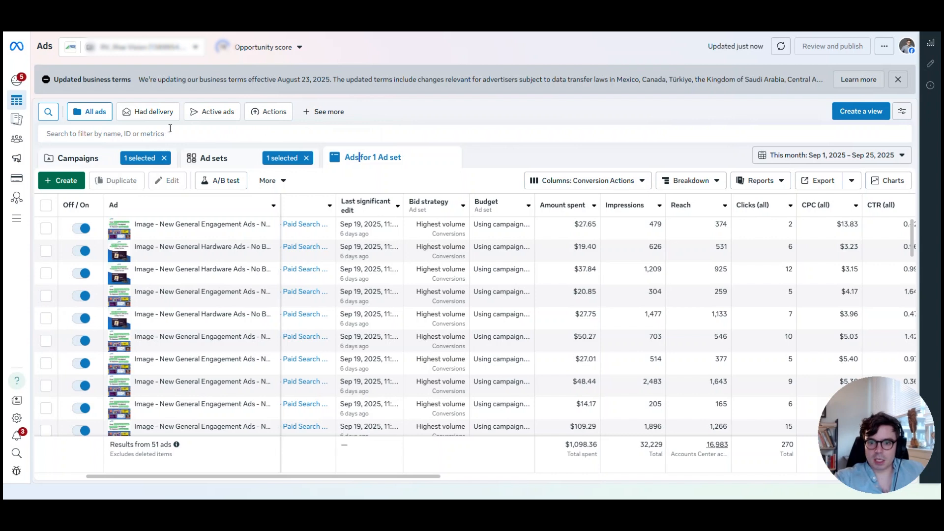
Filter the ads to those whose ad delivery is Active and bring their performance metrics into view
{"action": "left_click", "coordinate": [127, 134]}
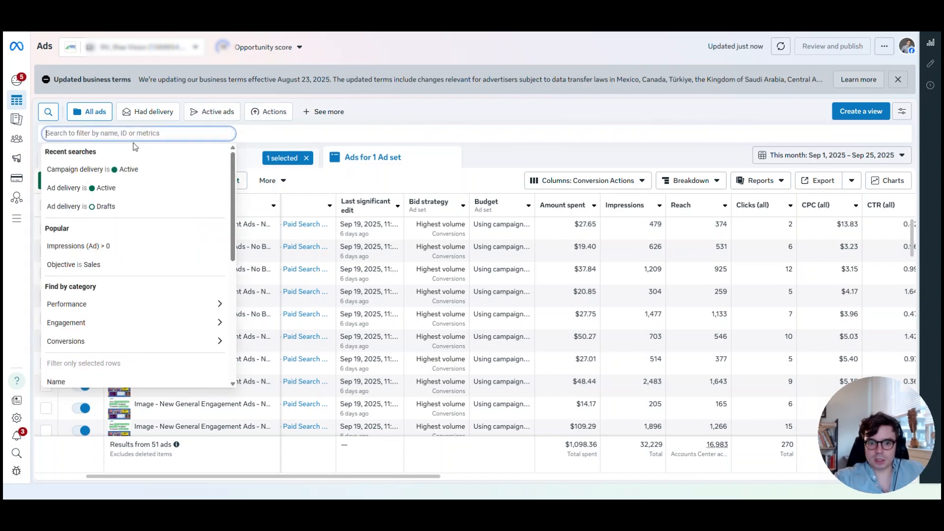
{"action": "left_click", "coordinate": [98, 188]}
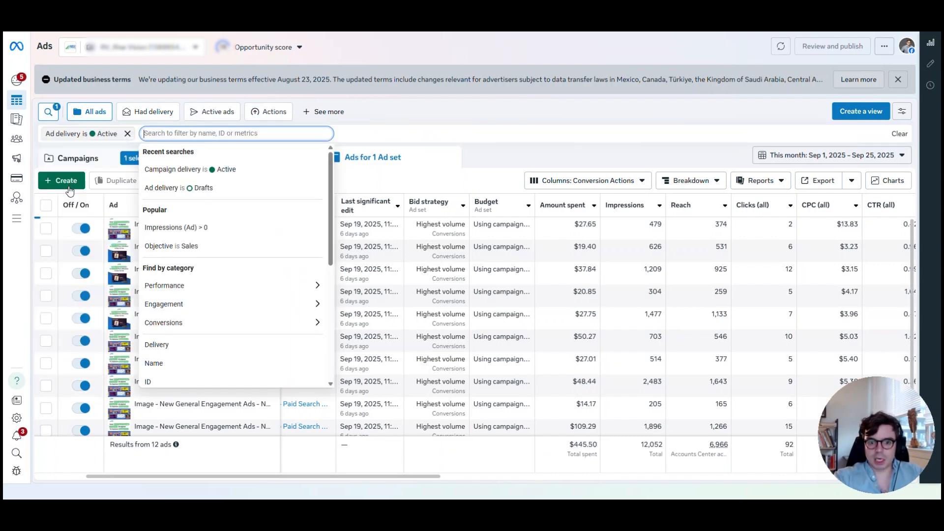
{"action": "left_click_drag", "start_coordinate": [217, 476], "coordinate": [315, 487]}
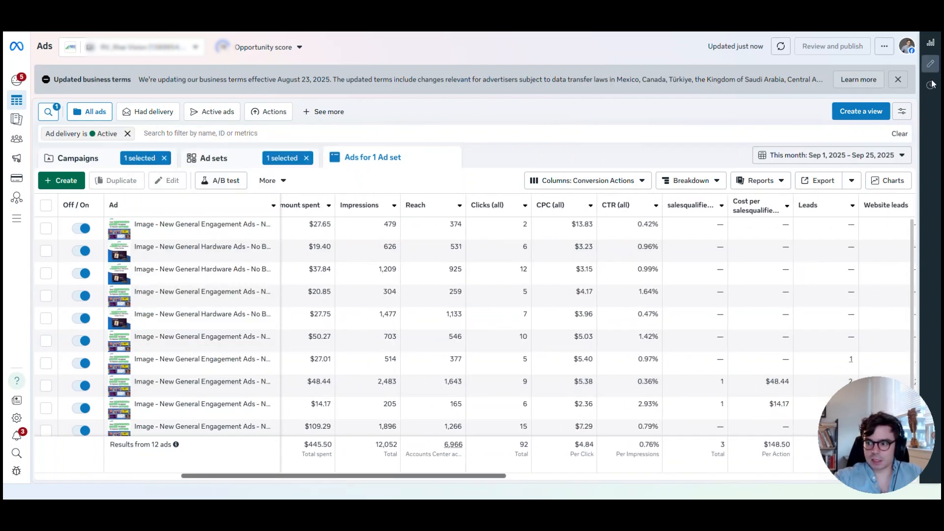
Set the reporting date range to Aug 1, 2025 – Sep 25, 2025
{"action": "left_click", "coordinate": [831, 155]}
{"action": "left_click", "coordinate": [767, 261]}
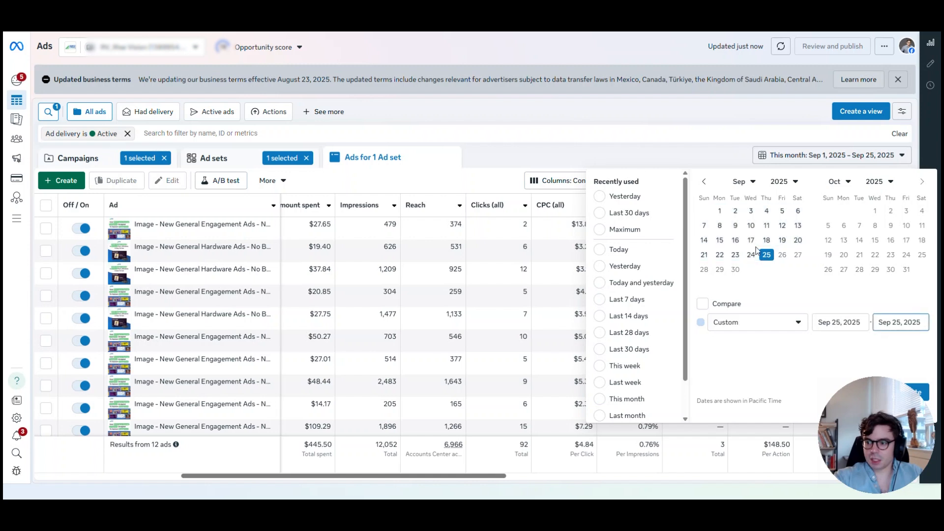
{"action": "left_click", "coordinate": [704, 181]}
{"action": "left_click", "coordinate": [787, 211]}
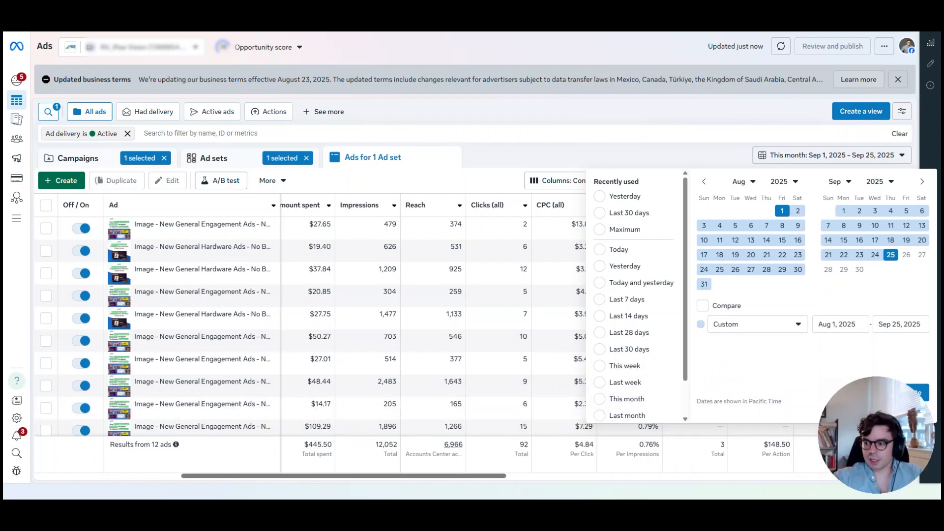
{"action": "left_click", "coordinate": [922, 390]}
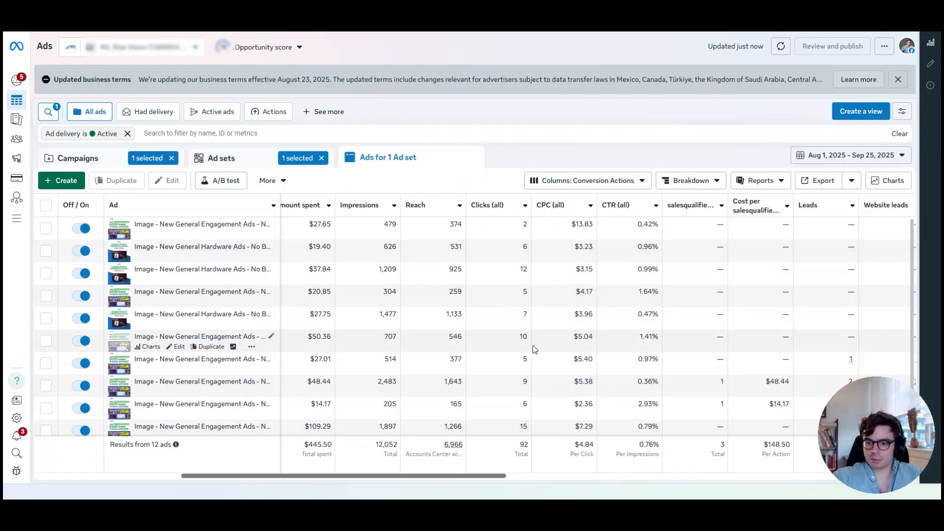
Sort the ads by impressions from highest to lowest and check the second ad's sales-qualified leads
{"action": "left_click", "coordinate": [385, 211]}
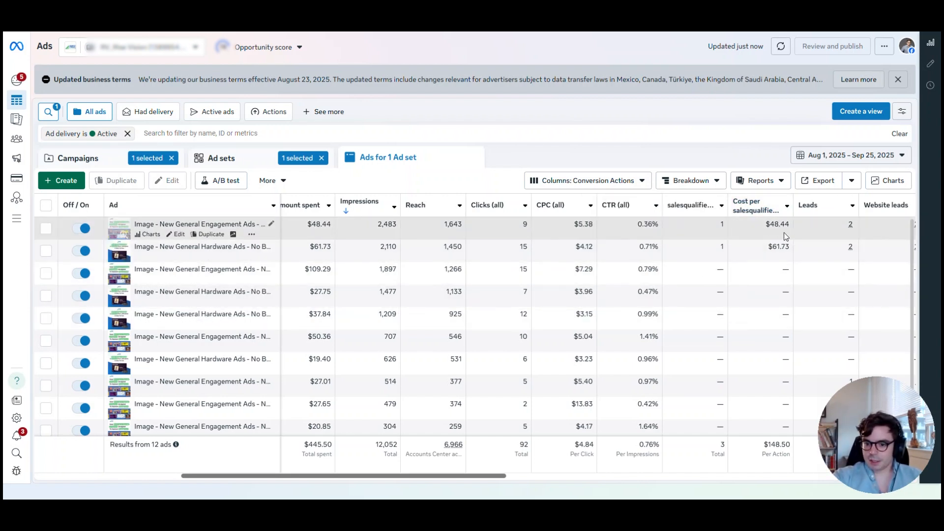
{"action": "left_click", "coordinate": [721, 246]}
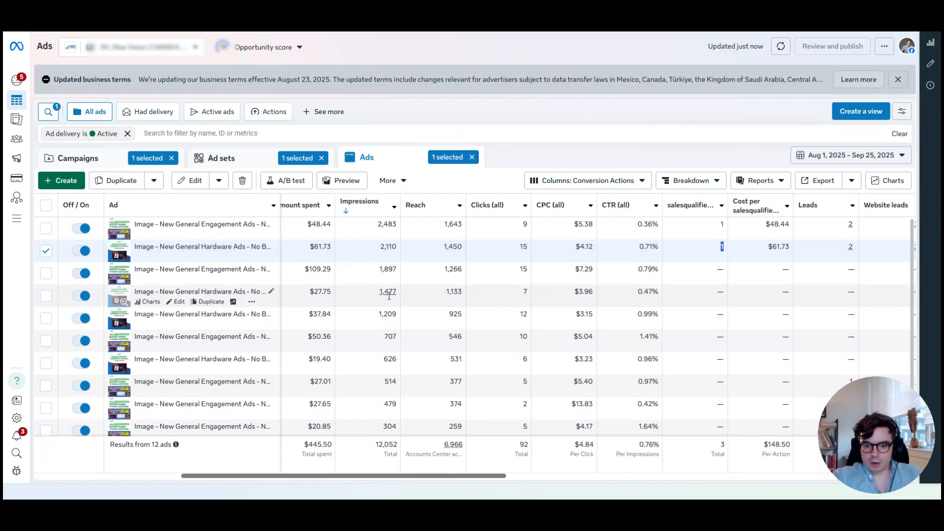
{"action": "left_click", "coordinate": [46, 251]}
Compare the click-through rates of individual ads, from the third-highest in impressions down to those with few impressions
{"action": "left_click", "coordinate": [46, 272]}
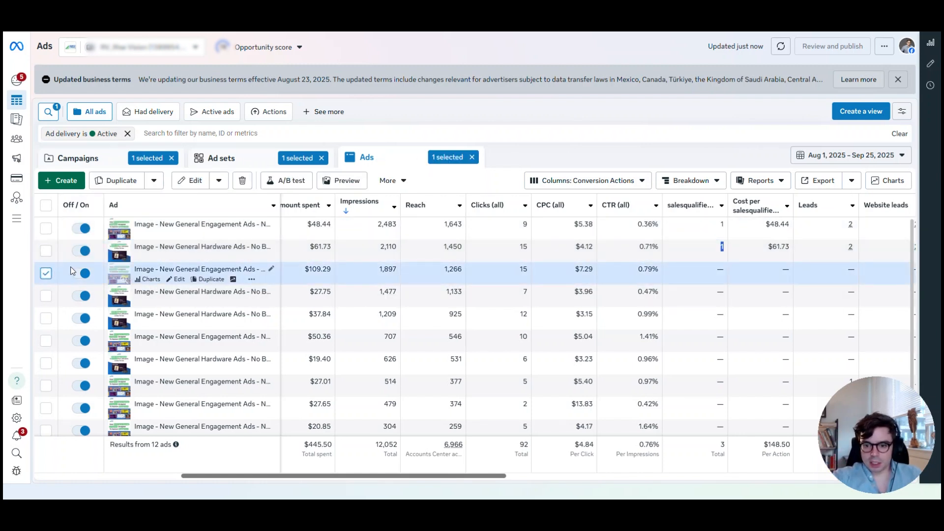
{"action": "triple_click", "coordinate": [646, 269]}
{"action": "double_click", "coordinate": [654, 269]}
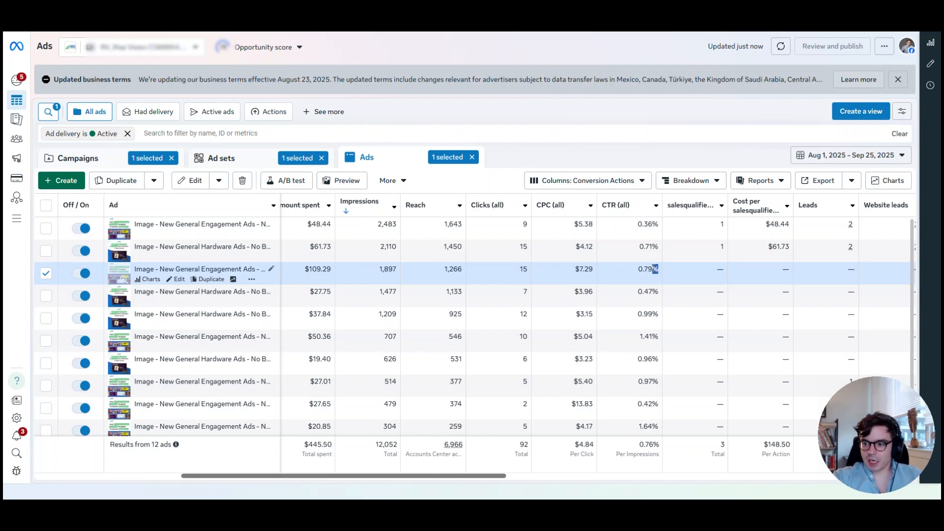
{"action": "triple_click", "coordinate": [655, 269]}
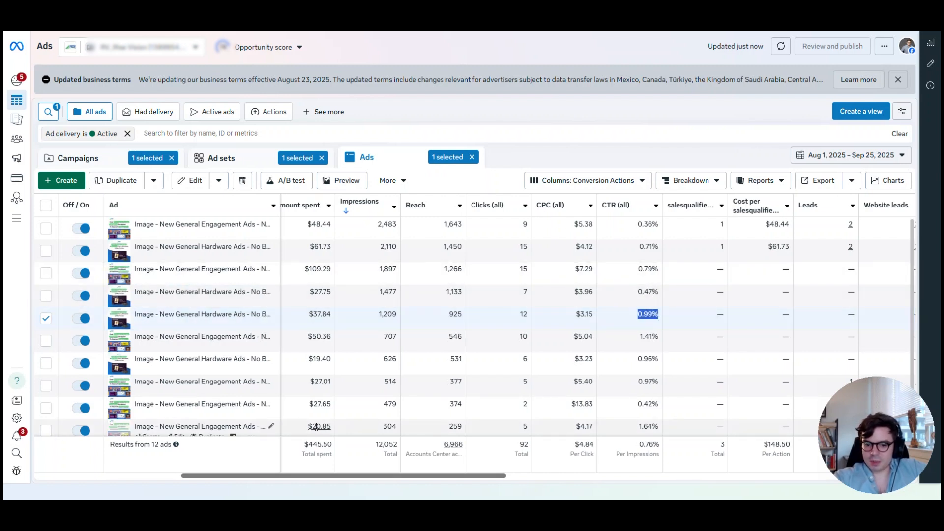
{"action": "scroll", "coordinate": [335, 424], "scroll_direction": "down", "scroll_amount": 1}
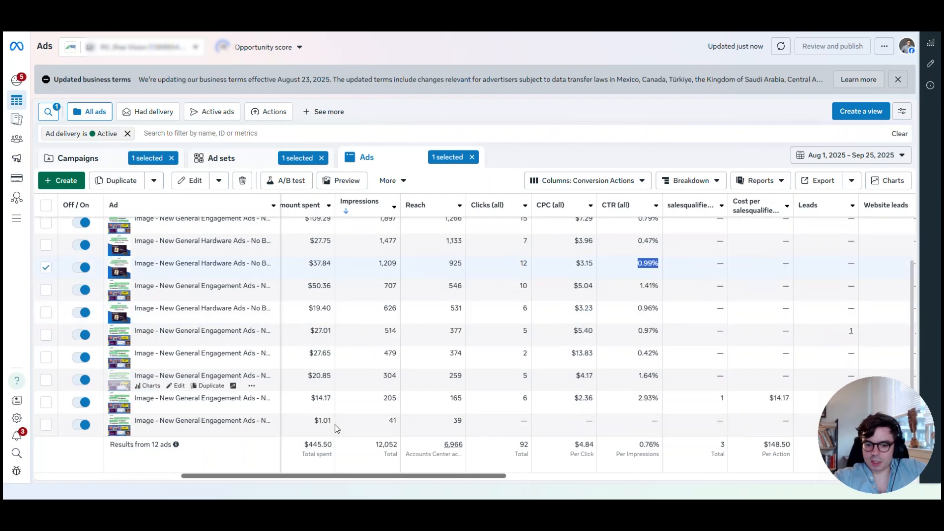
{"action": "left_click", "coordinate": [647, 375]}
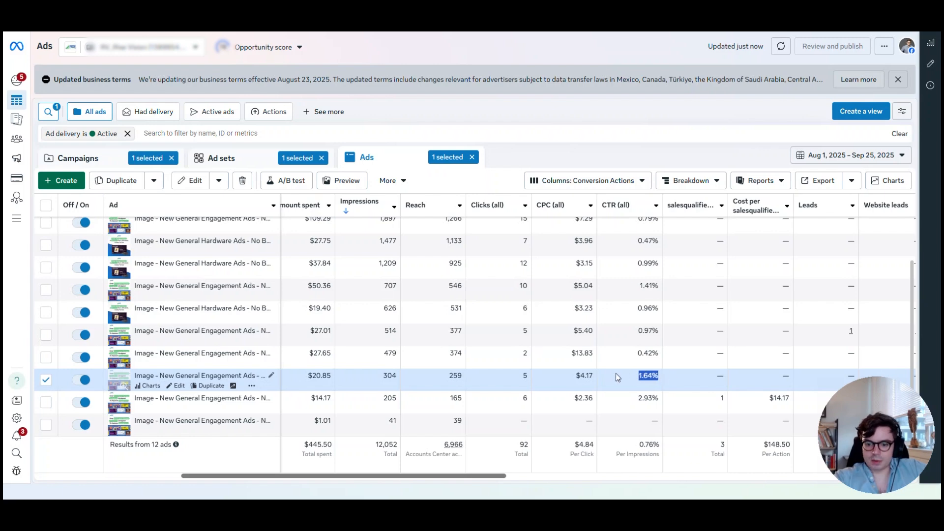
Compare the 205-impression ad's click-through rate, lead costs and opportunities with those of the other active ads, including the 707- and 479-impression ones
{"action": "double_click", "coordinate": [648, 398]}
{"action": "left_click_drag", "start_coordinate": [606, 394], "coordinate": [642, 398]}
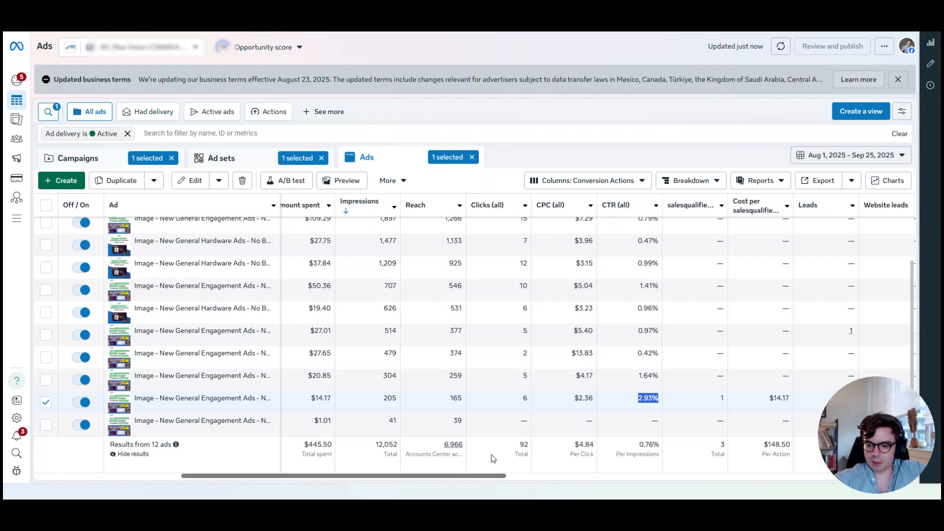
{"action": "left_click_drag", "start_coordinate": [485, 476], "coordinate": [706, 475]}
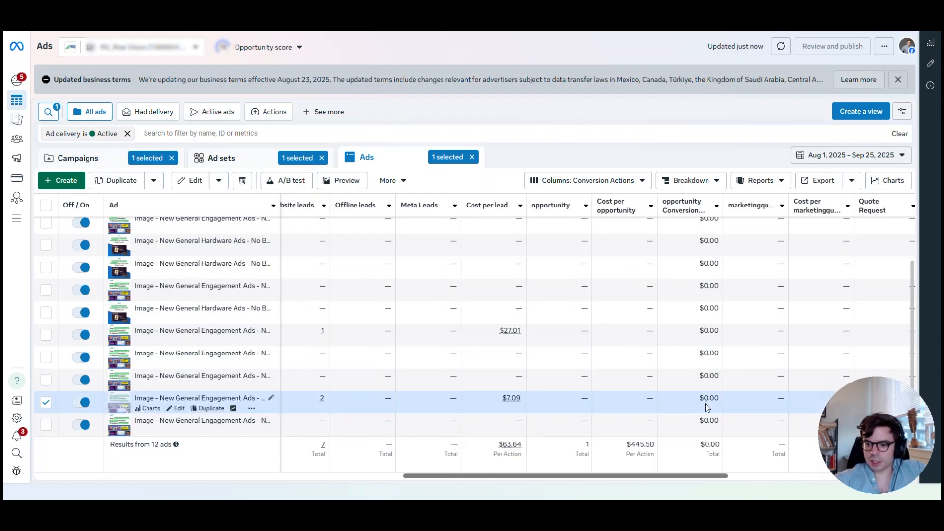
{"action": "scroll", "coordinate": [671, 457], "scroll_direction": "up", "scroll_amount": 1}
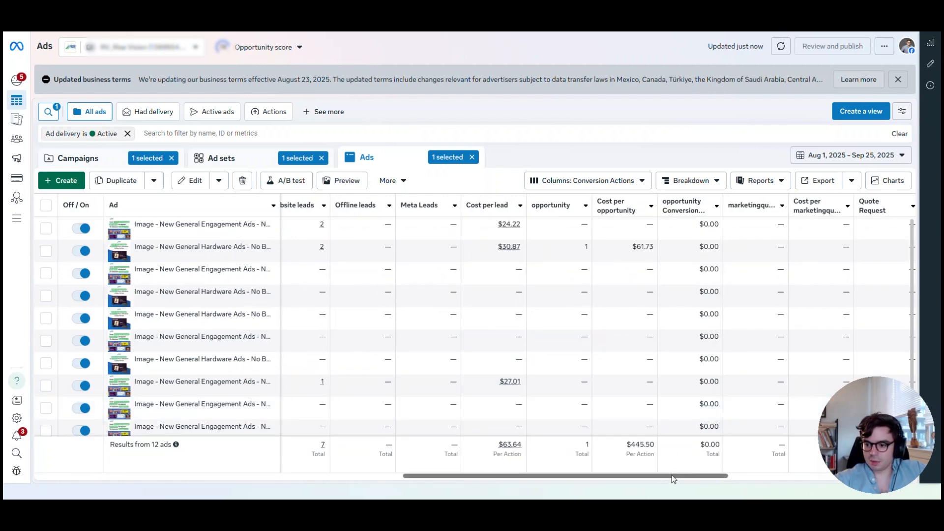
{"action": "left_click_drag", "start_coordinate": [678, 477], "coordinate": [512, 478]}
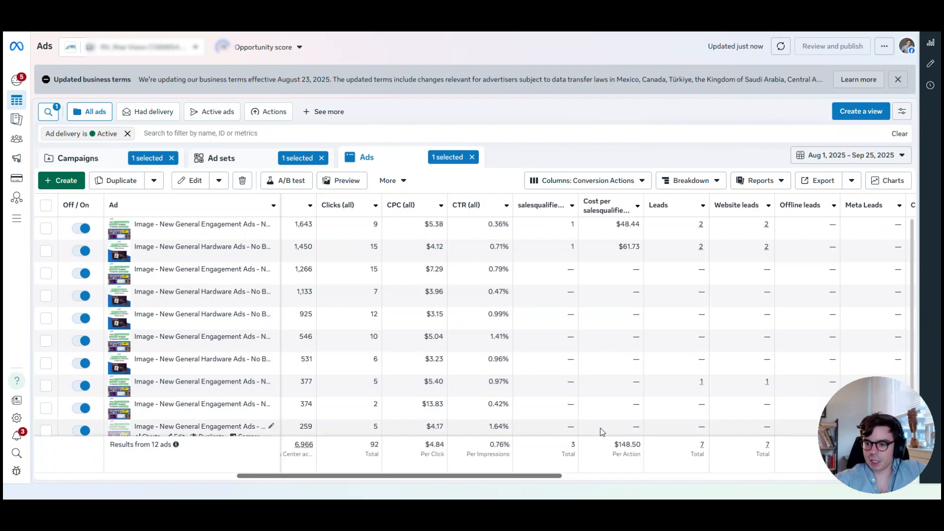
{"action": "scroll", "coordinate": [602, 432], "scroll_direction": "down", "scroll_amount": 1}
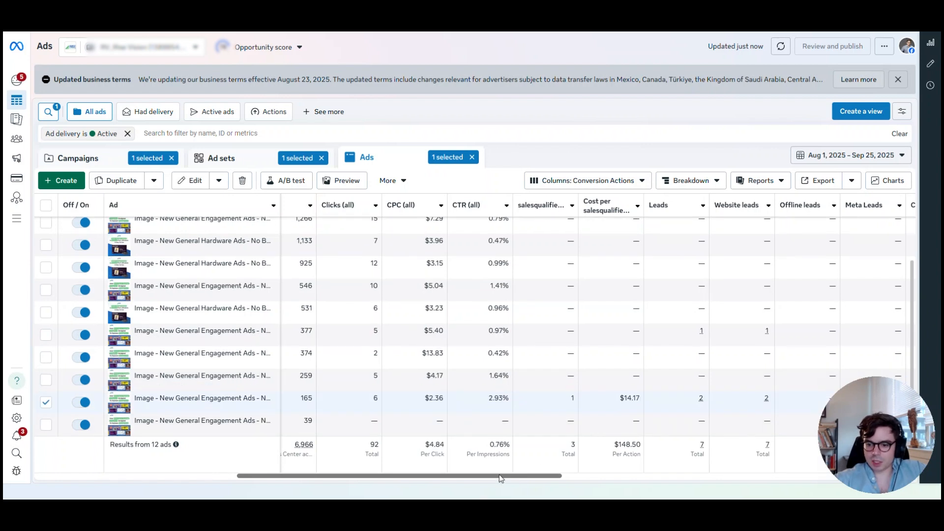
{"action": "scroll", "coordinate": [560, 399], "scroll_direction": "left", "scroll_amount": 5}
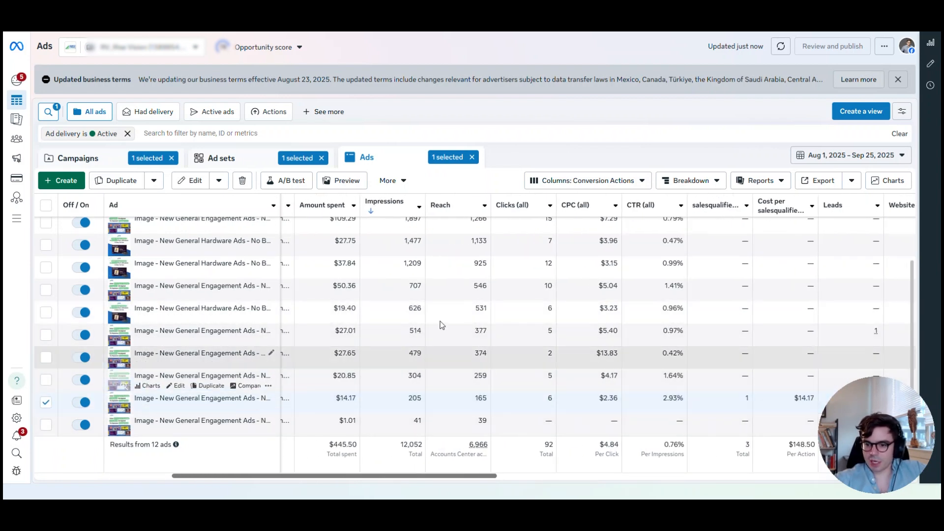
{"action": "left_click", "coordinate": [46, 290]}
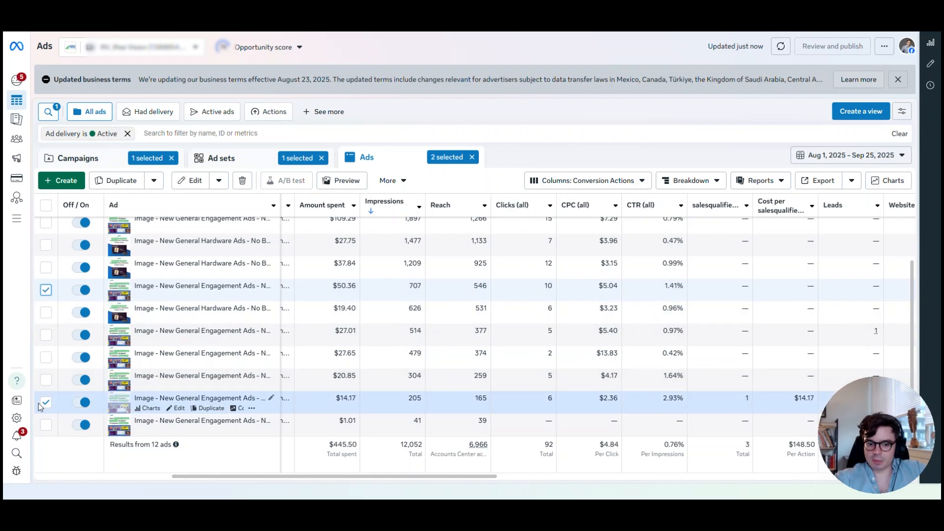
{"action": "left_click", "coordinate": [46, 402]}
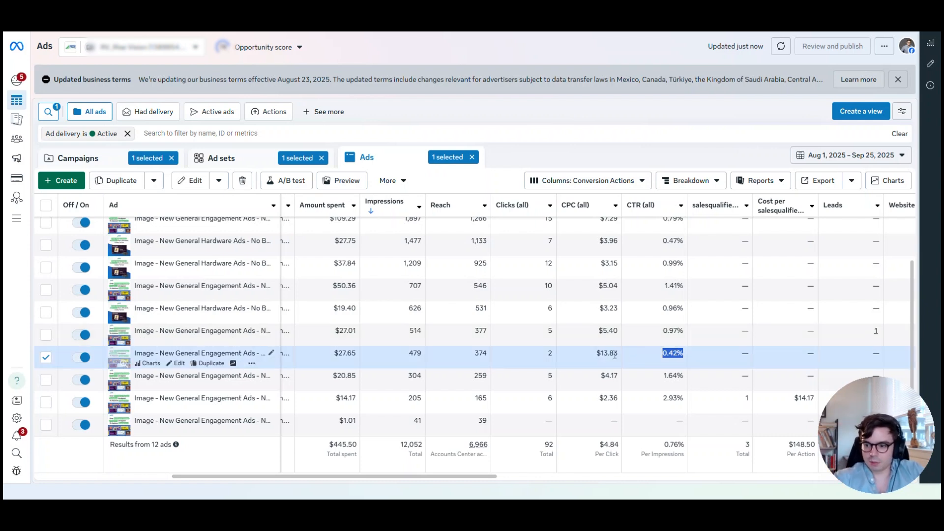
{"action": "scroll", "coordinate": [609, 351], "scroll_direction": "up", "scroll_amount": 2}
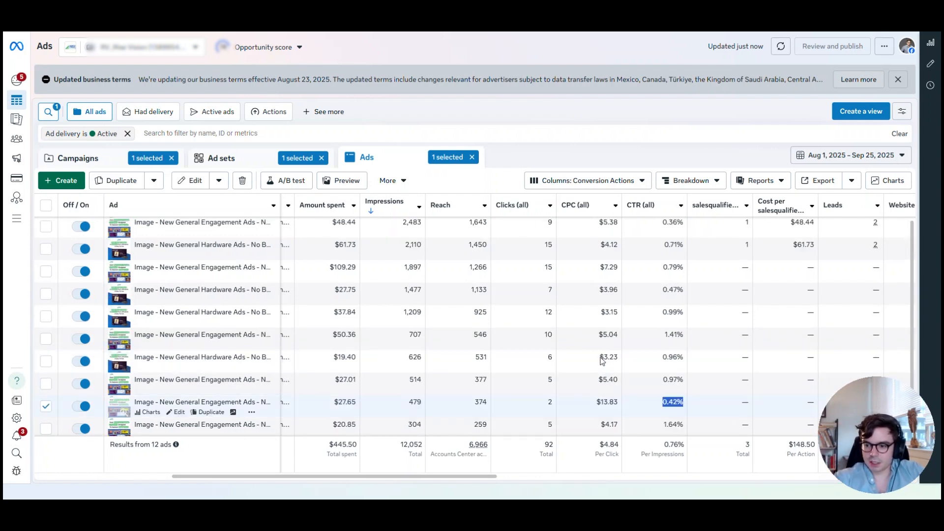
Select the ads ranking third to sixth in impressions plus the 479-impression ad, and turn all five off
{"action": "left_click", "coordinate": [674, 288]}
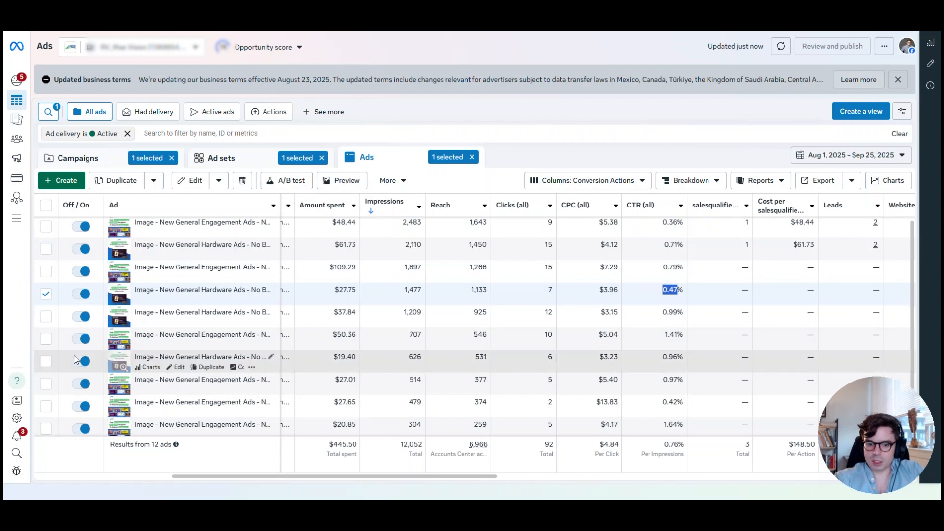
{"action": "left_click", "coordinate": [46, 406]}
{"action": "left_click", "coordinate": [46, 271]}
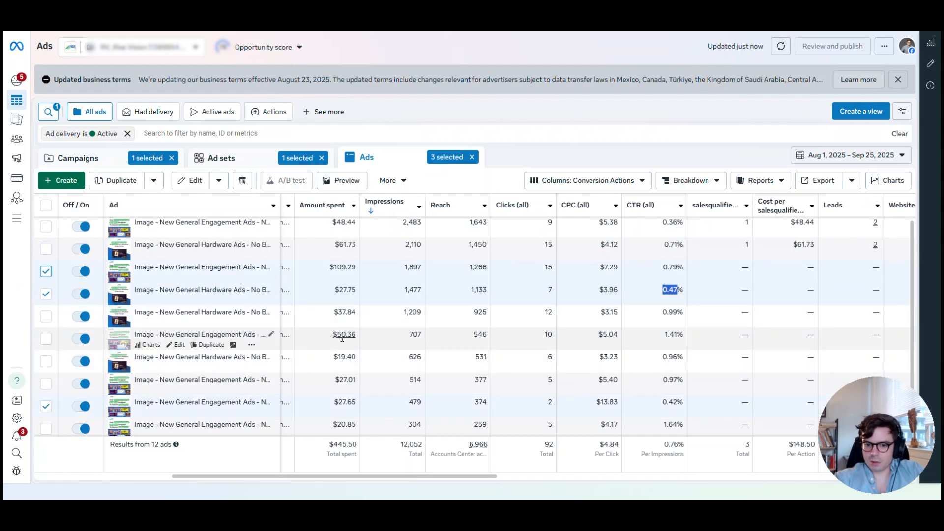
{"action": "left_click", "coordinate": [45, 339]}
{"action": "left_click", "coordinate": [46, 316]}
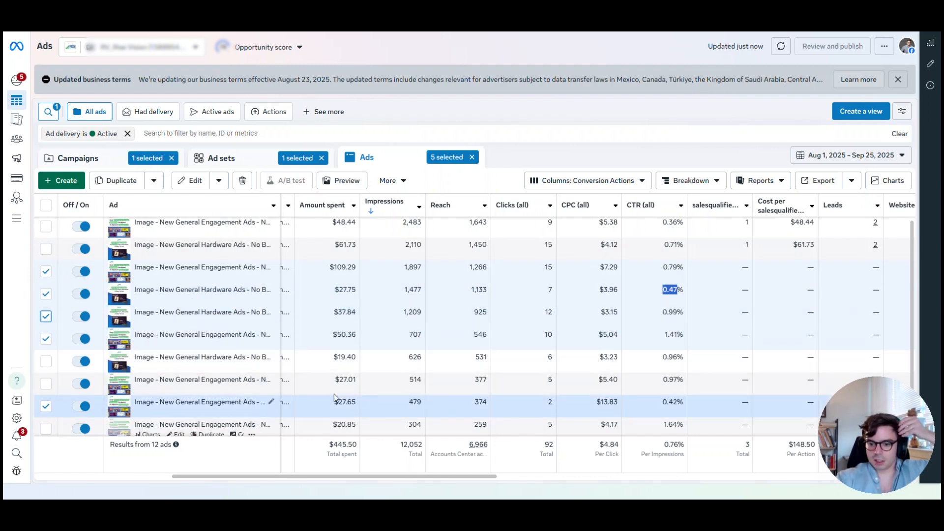
{"action": "left_click", "coordinate": [219, 182]}
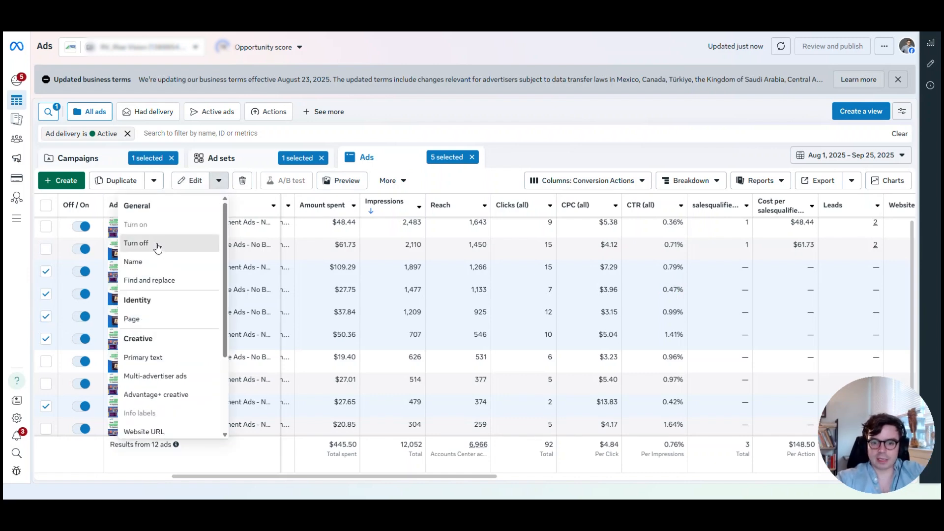
{"action": "left_click", "coordinate": [164, 243]}
{"action": "left_click", "coordinate": [593, 212]}
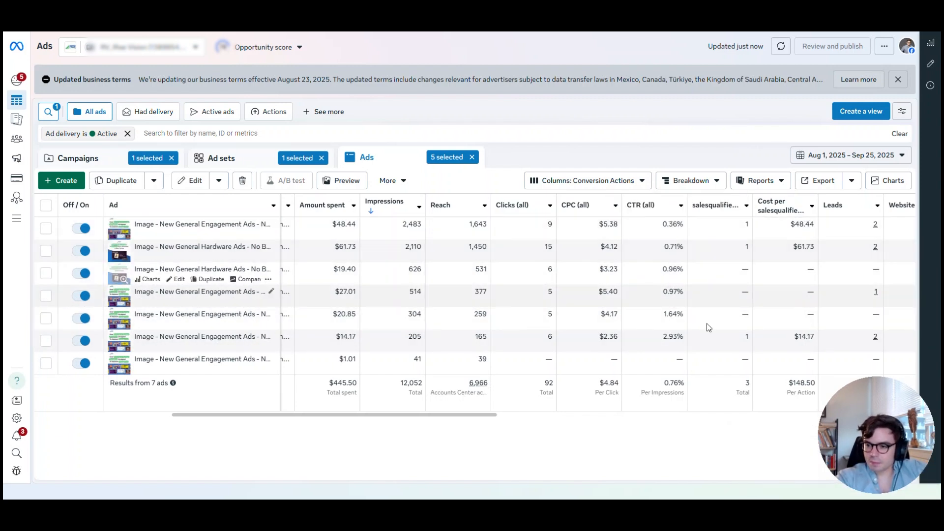
Show the active ads of the Schools - All Website Visitors & Engagers ad set in the RTG - MoFu - Shared Budgets campaign
{"action": "left_click_drag", "start_coordinate": [480, 412], "coordinate": [205, 432]}
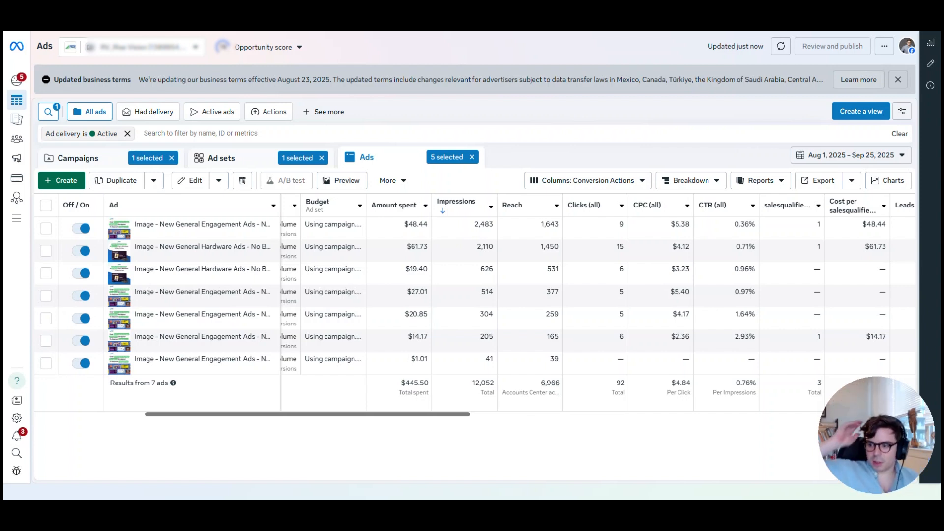
{"action": "left_click", "coordinate": [216, 160]}
{"action": "left_click", "coordinate": [101, 160]}
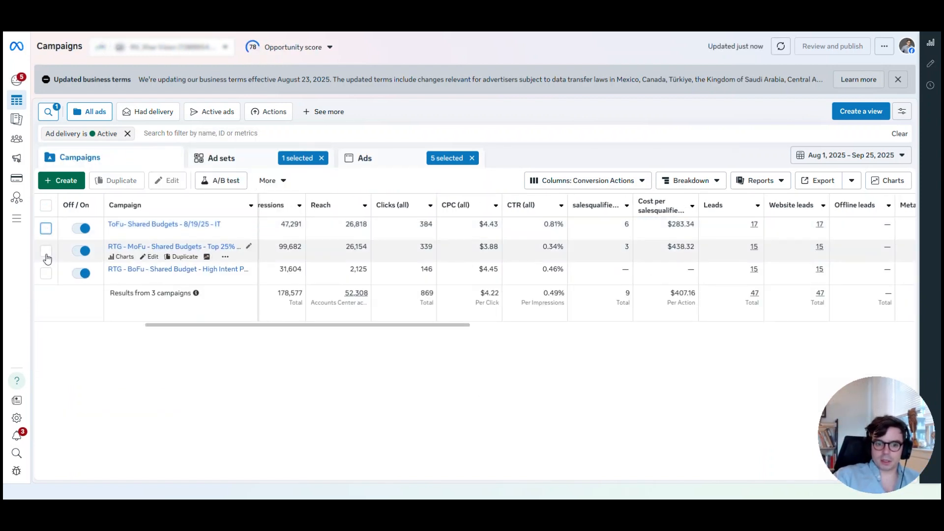
{"action": "left_click", "coordinate": [46, 252]}
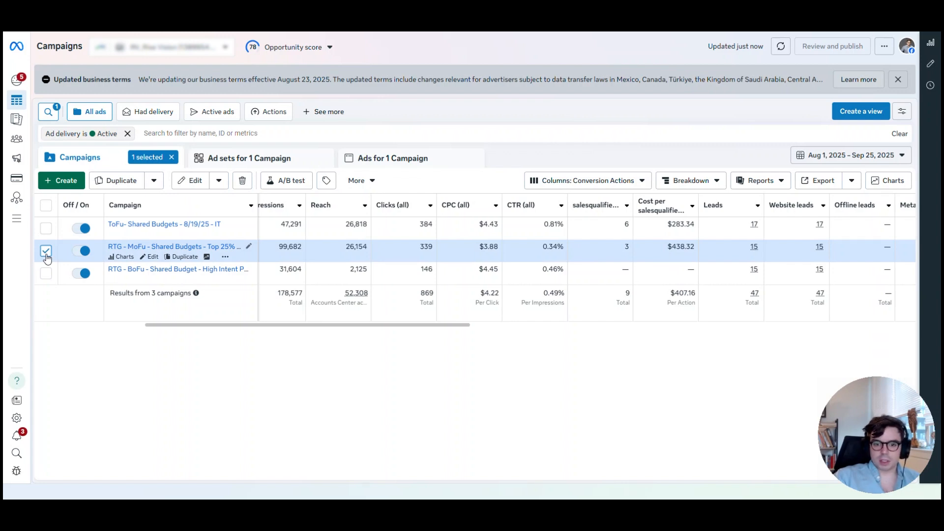
{"action": "left_click", "coordinate": [229, 160]}
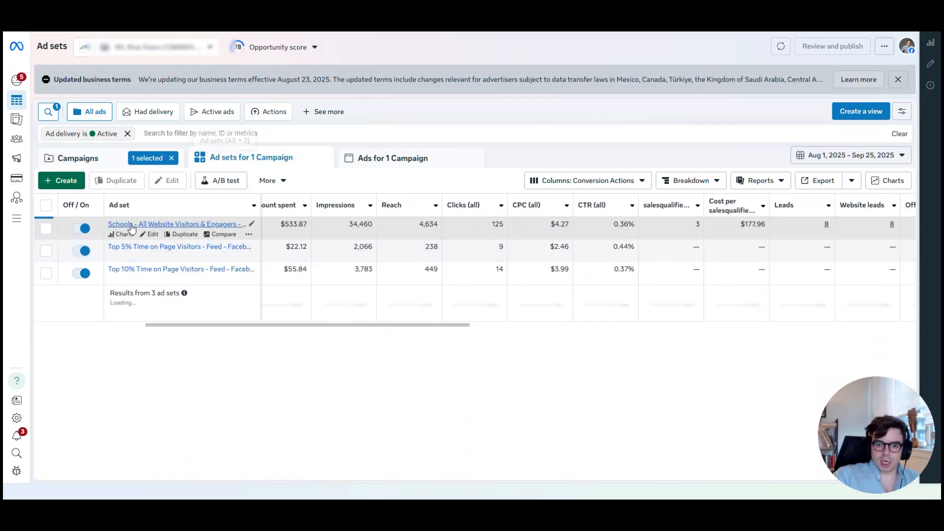
{"action": "left_click", "coordinate": [46, 227]}
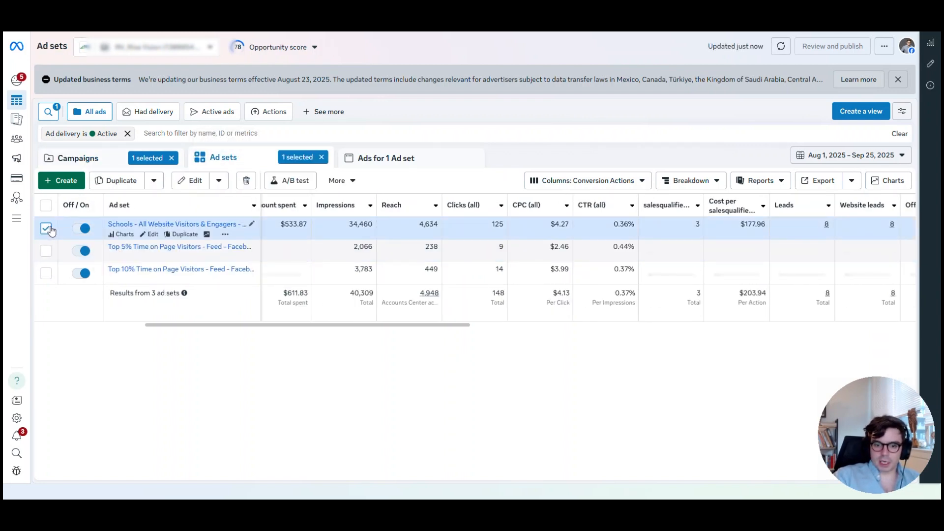
{"action": "left_click", "coordinate": [388, 158]}
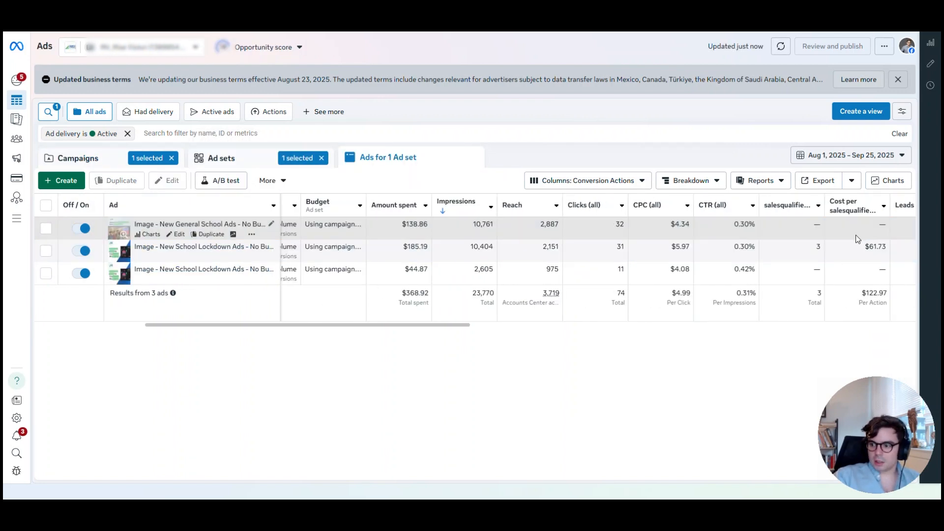
Turn off the New General School ad with the most impressions and compare its cost per opportunity and lead metrics with the lockdown ads
{"action": "left_click", "coordinate": [880, 249]}
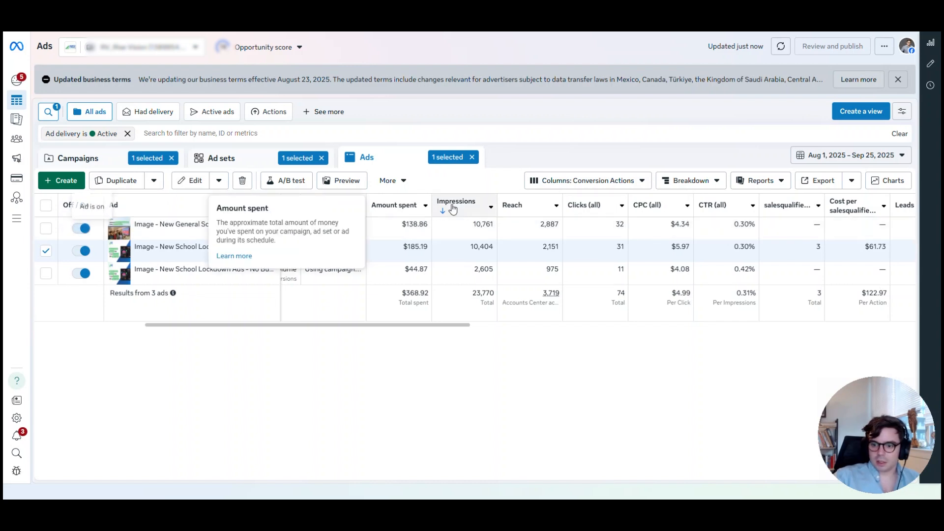
{"action": "left_click", "coordinate": [81, 228]}
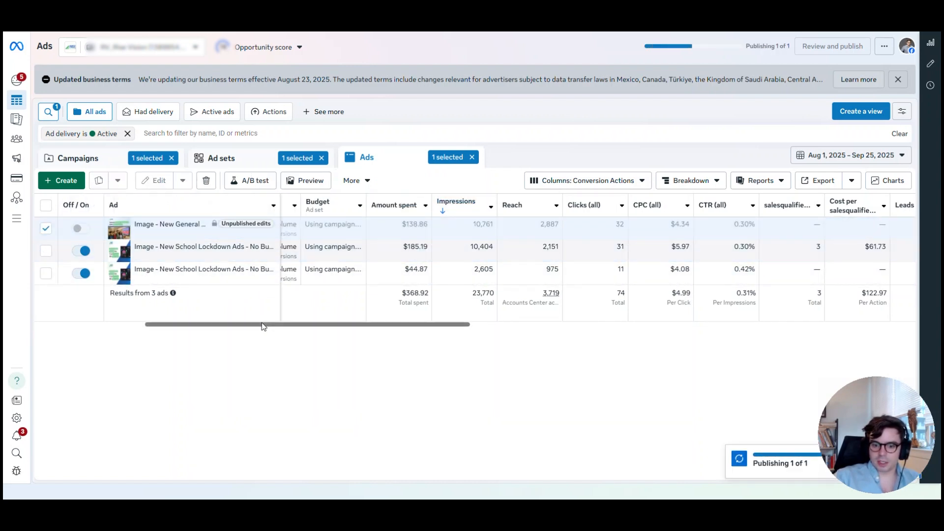
{"action": "left_click_drag", "start_coordinate": [263, 326], "coordinate": [564, 338]}
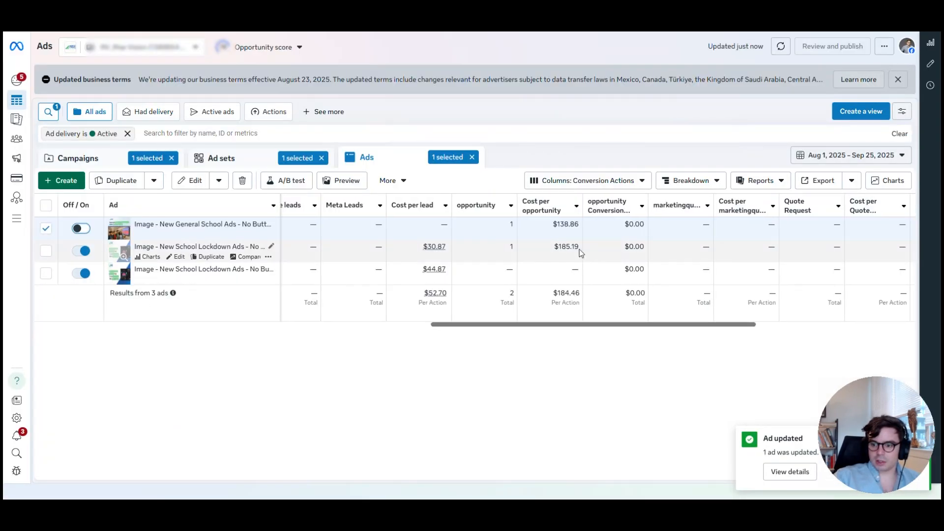
{"action": "double_click", "coordinate": [566, 224]}
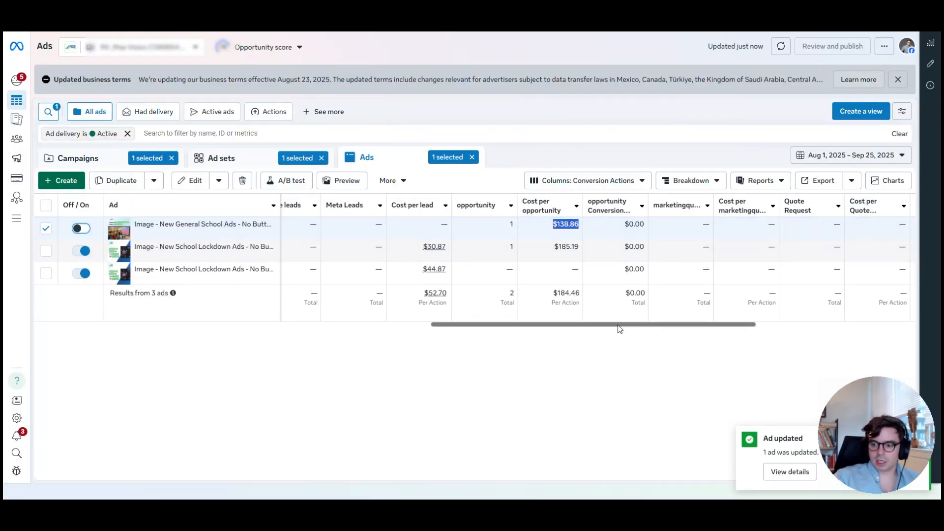
{"action": "left_click_drag", "start_coordinate": [618, 325], "coordinate": [446, 344]}
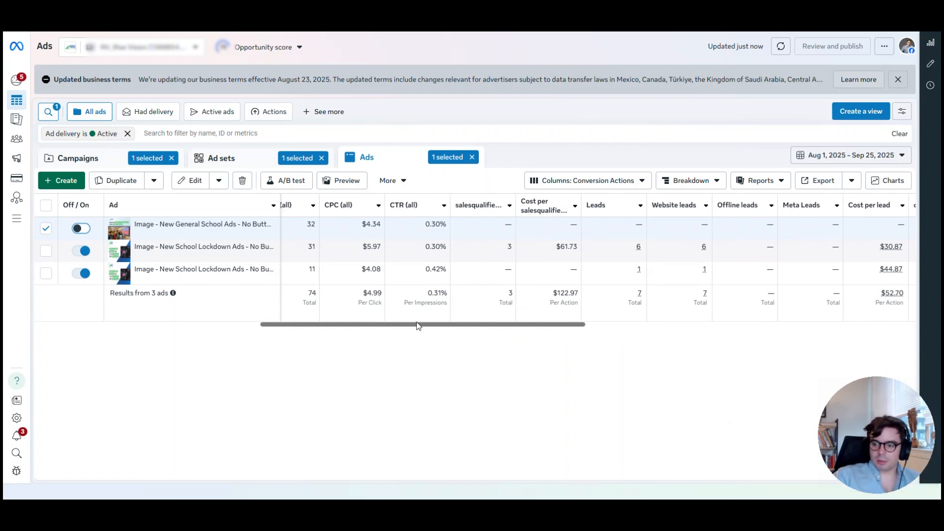
{"action": "left_click_drag", "start_coordinate": [445, 326], "coordinate": [186, 332]}
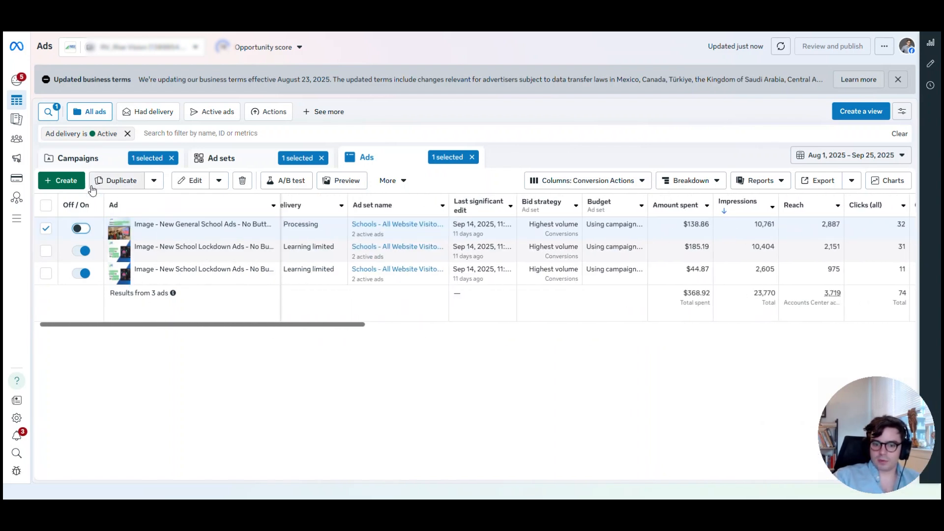
Remove the active ad delivery filter and sort the ad set's ads by CTR from highest to lowest
{"action": "left_click", "coordinate": [127, 133]}
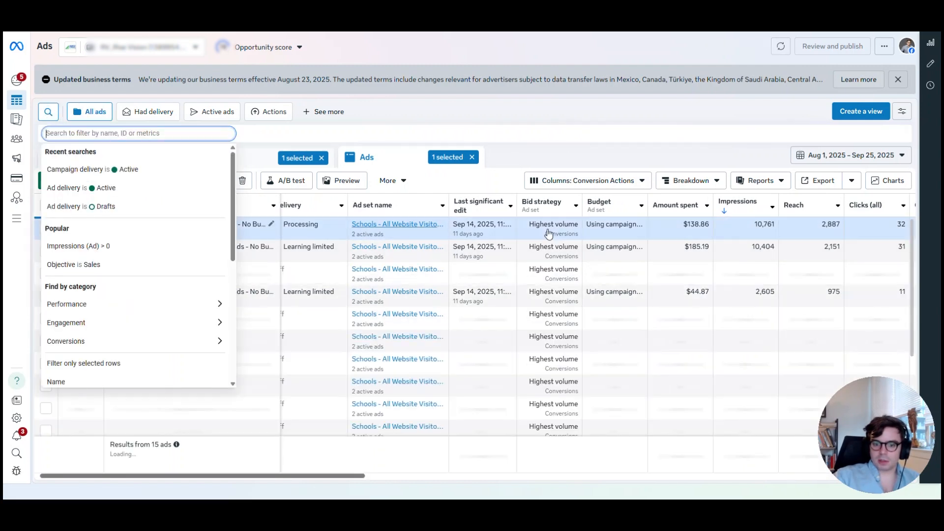
{"action": "left_click", "coordinate": [326, 467]}
{"action": "left_click_drag", "start_coordinate": [326, 477], "coordinate": [494, 484]}
{"action": "left_click", "coordinate": [548, 205]}
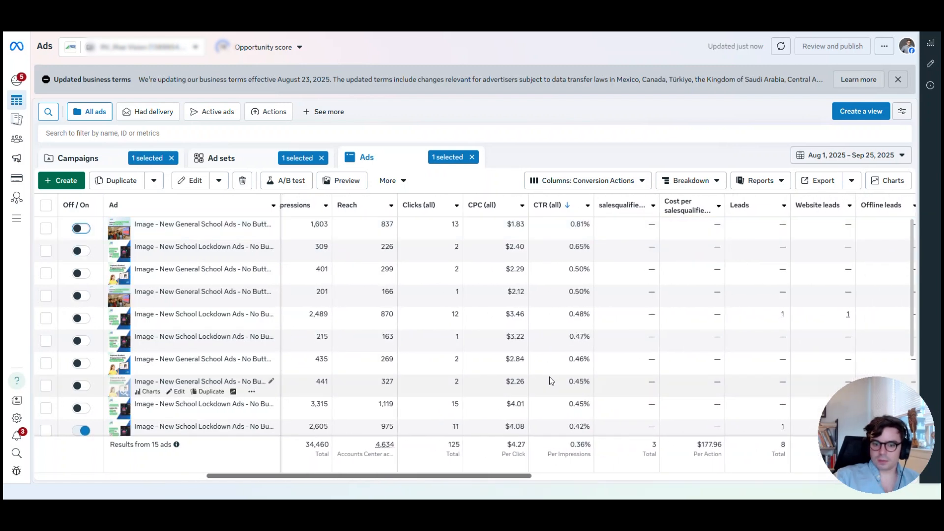
Check the spend and impressions of the two ads with the highest click-through rates and turn both ads on
{"action": "left_click_drag", "start_coordinate": [500, 476], "coordinate": [432, 486]}
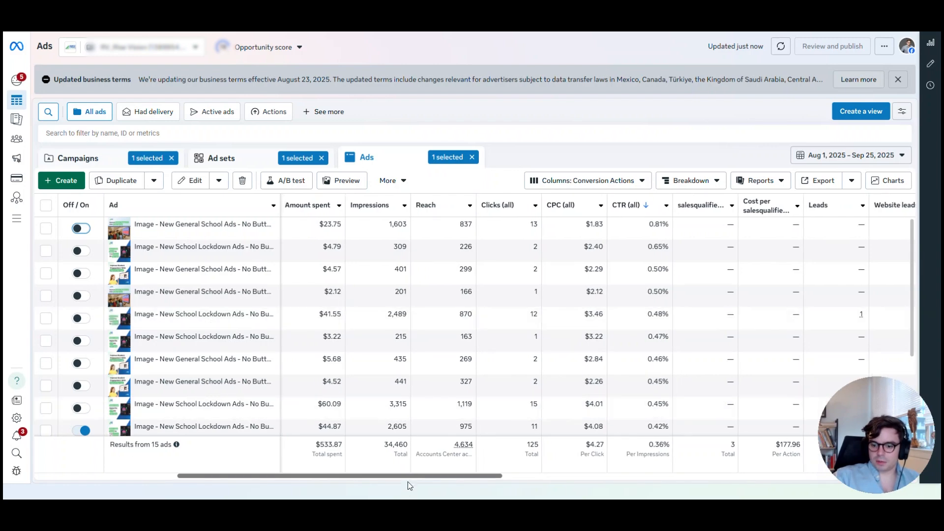
{"action": "left_click_drag", "start_coordinate": [407, 477], "coordinate": [295, 479]}
{"action": "left_click", "coordinate": [46, 229]}
{"action": "mouse_move", "coordinate": [26, 245]}
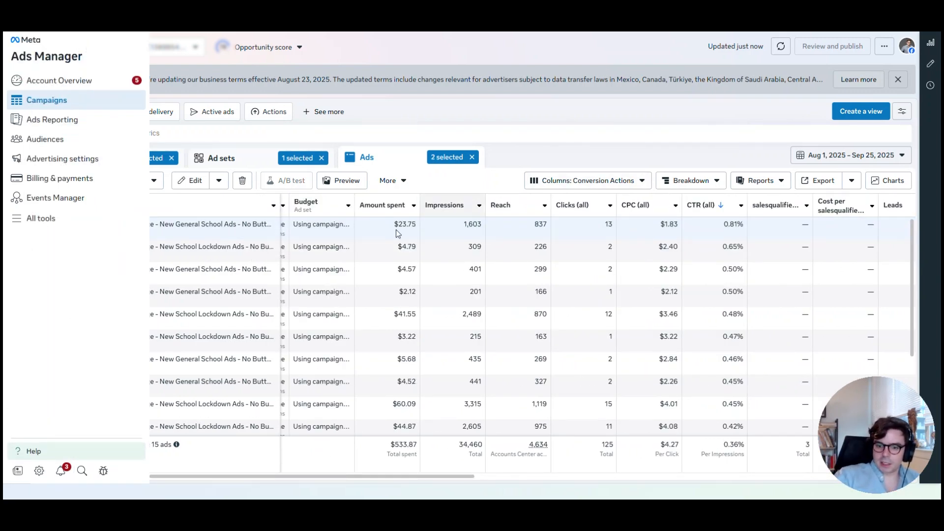
{"action": "left_click", "coordinate": [46, 252]}
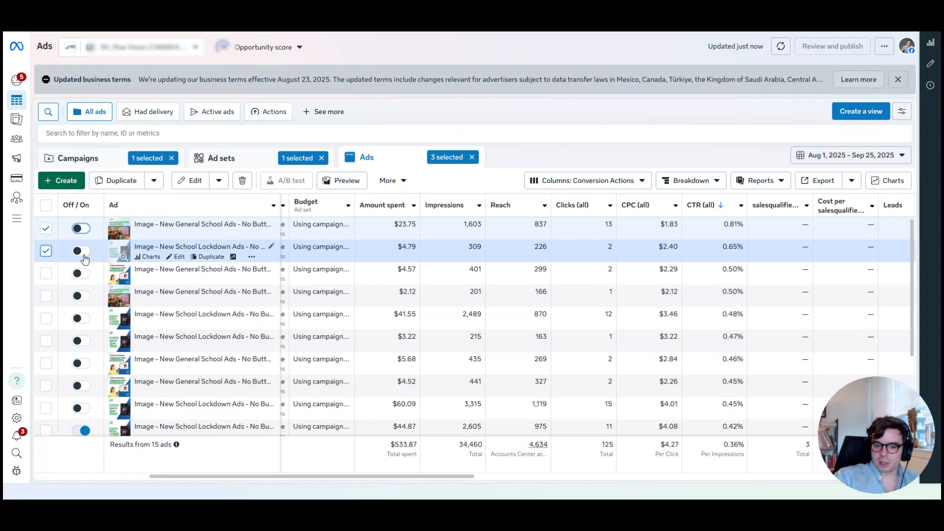
{"action": "left_click", "coordinate": [81, 251]}
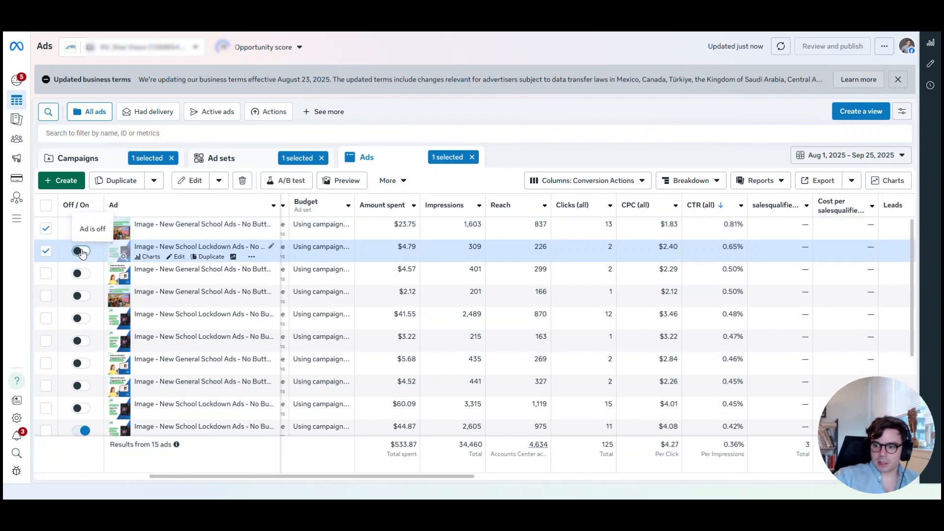
{"action": "left_click", "coordinate": [81, 228]}
Check the cost per click of the fourth ad in the CTR ranking, turn that ad on and deselect it
{"action": "left_click_drag", "start_coordinate": [746, 292], "coordinate": [720, 292]}
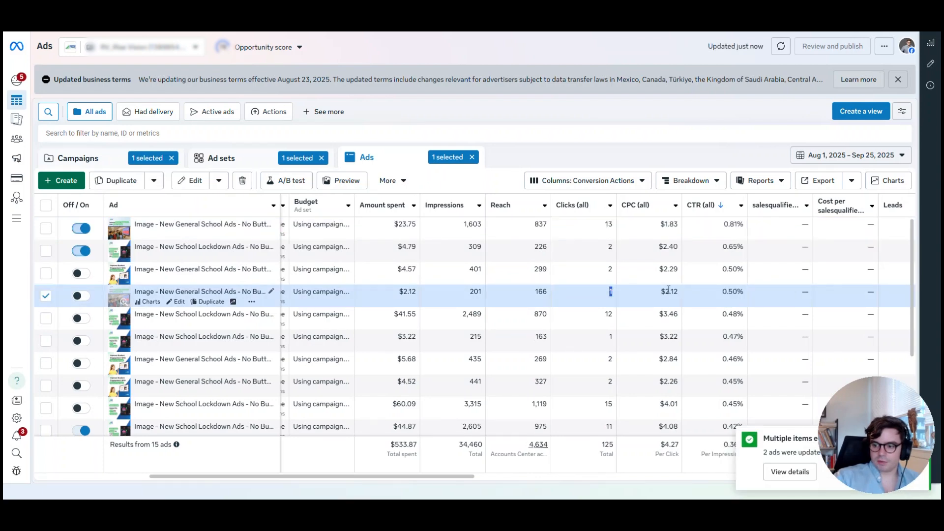
{"action": "left_click", "coordinate": [77, 296]}
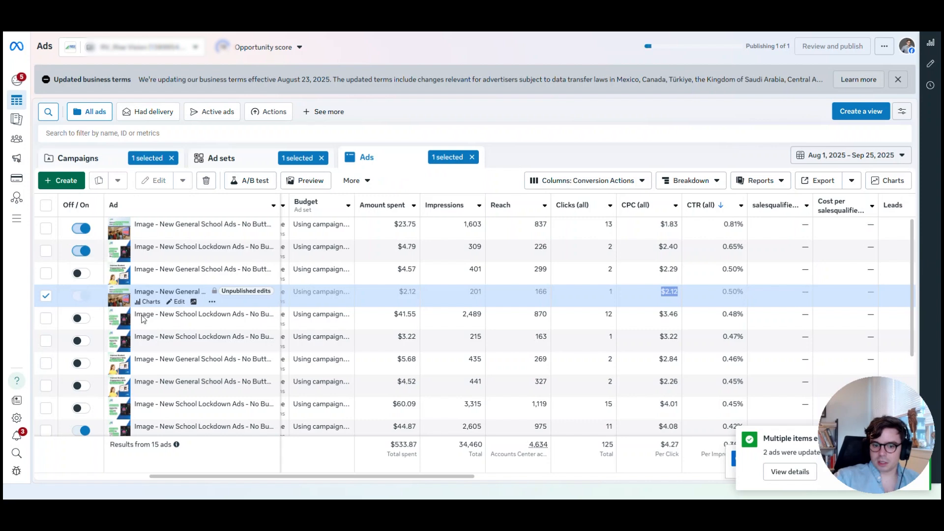
{"action": "left_click", "coordinate": [47, 296]}
Open the ads of the active Top 10% Time on Page Visitors - Feed ad set
{"action": "left_click", "coordinate": [226, 158]}
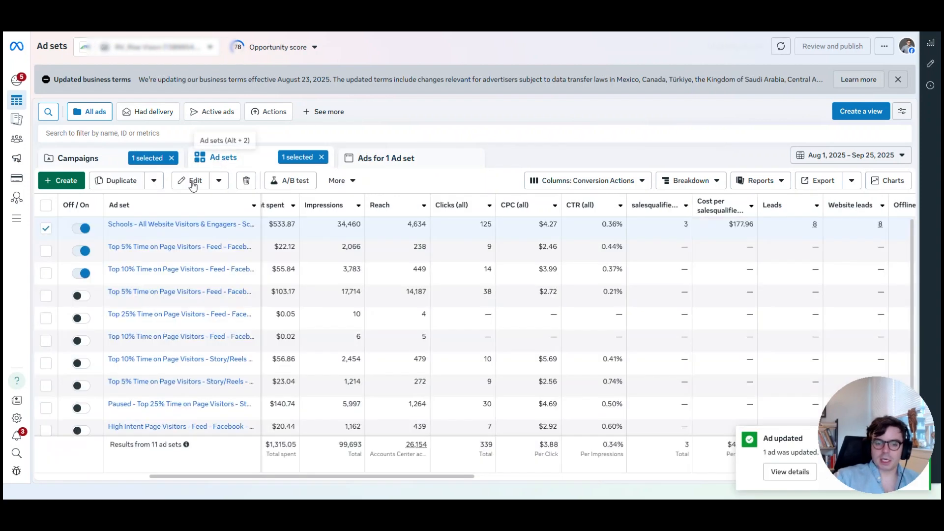
{"action": "left_click", "coordinate": [46, 276]}
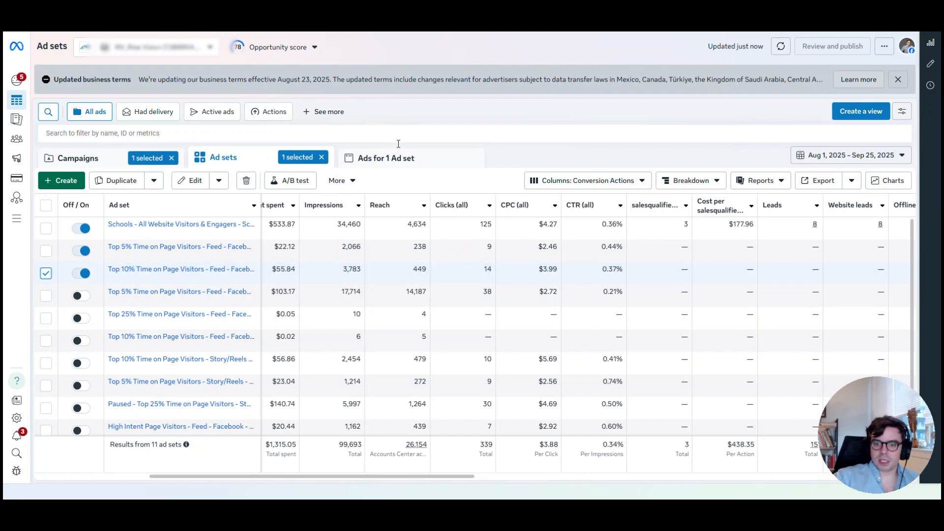
{"action": "left_click", "coordinate": [394, 166]}
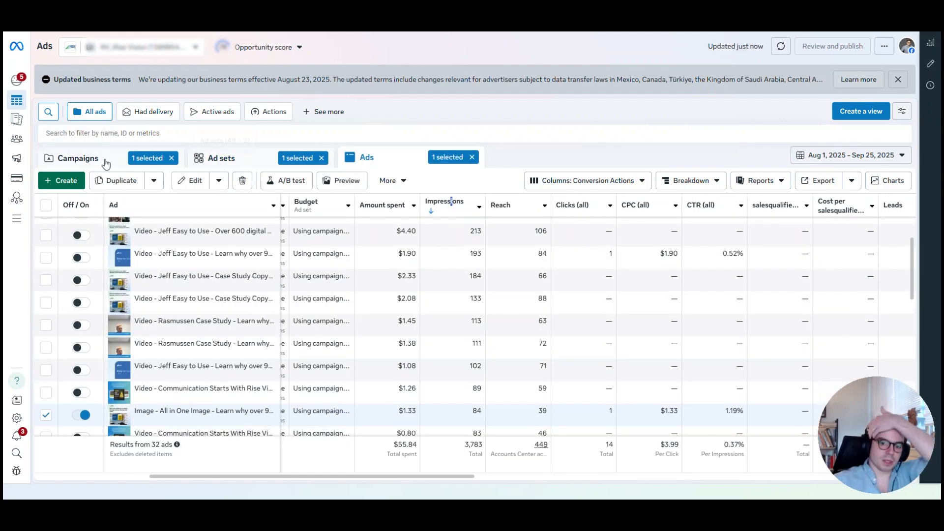
Open the ads of the High Intent Page Visitors - Feed - Goal=SQL ad set in the active RTG - BoFu campaign
{"action": "left_click", "coordinate": [107, 162]}
{"action": "left_click", "coordinate": [45, 273]}
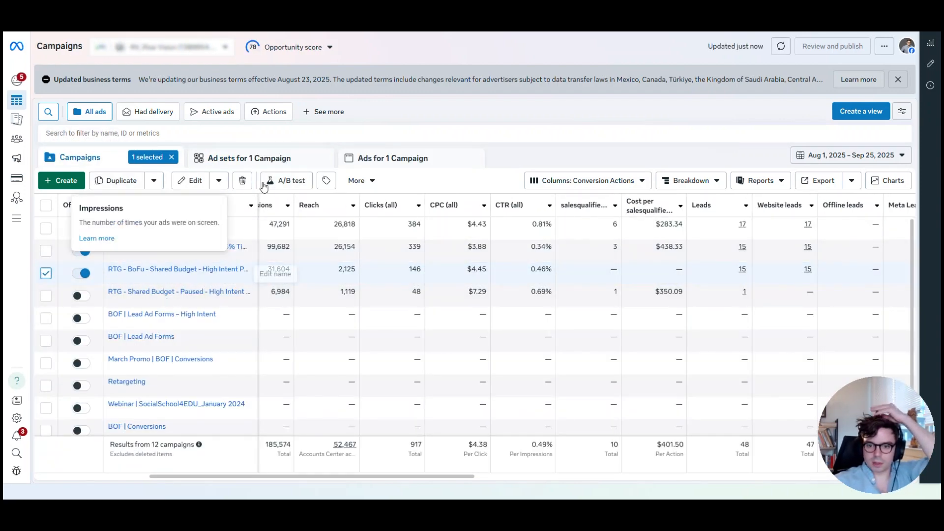
{"action": "left_click", "coordinate": [220, 163]}
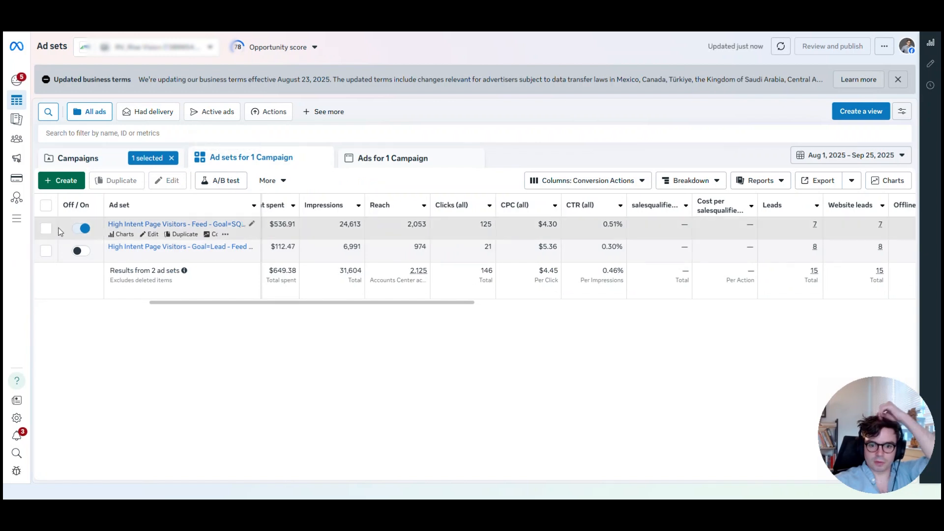
{"action": "left_click", "coordinate": [46, 228]}
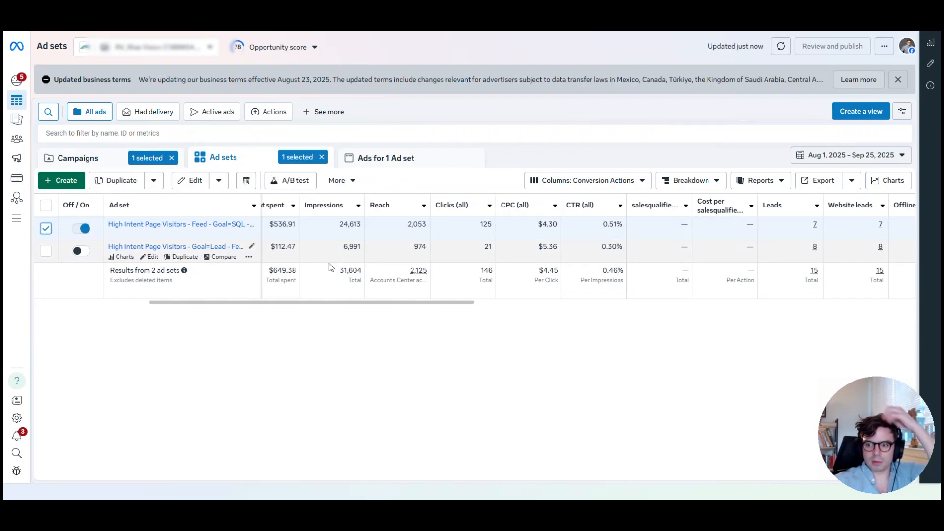
{"action": "left_click", "coordinate": [399, 160]}
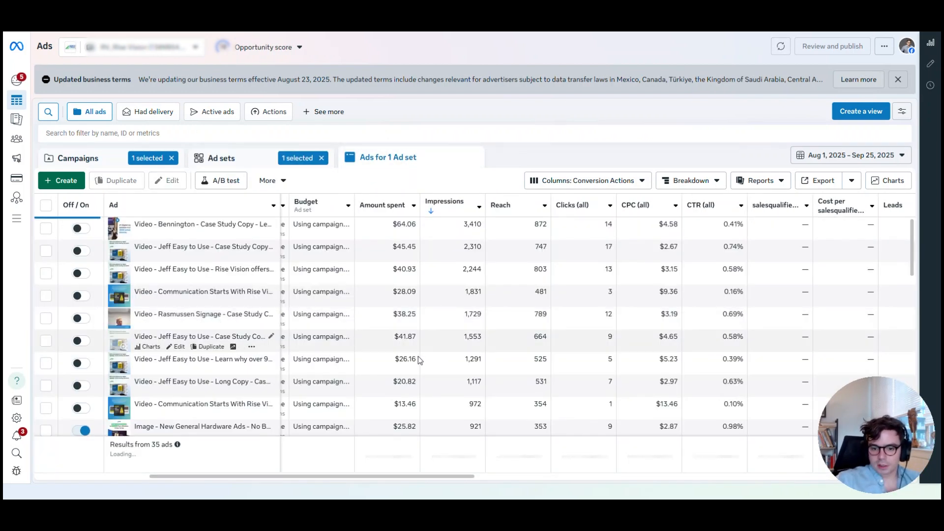
Filter the ads to active delivery, check the cost per click of the New General Hardware ad with the lowest CTR and turn it off
{"action": "left_click", "coordinate": [98, 133]}
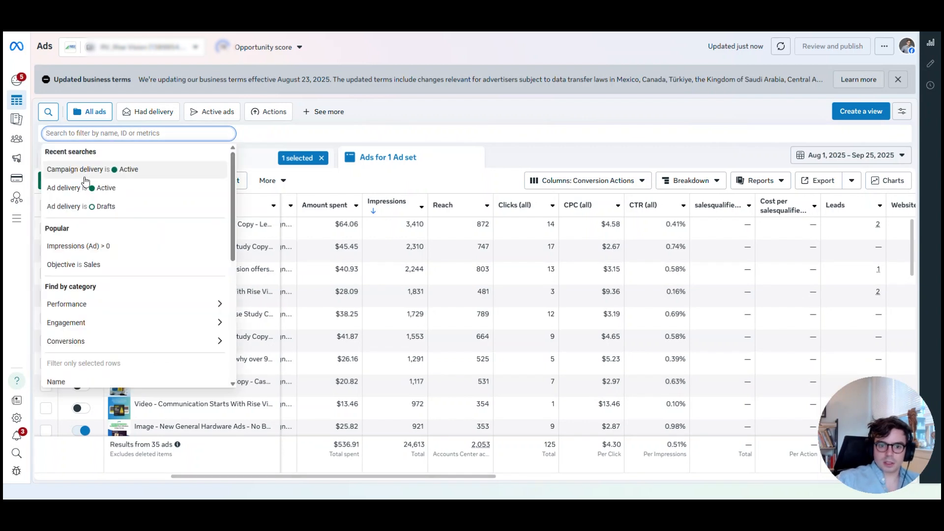
{"action": "left_click", "coordinate": [100, 188]}
{"action": "left_click", "coordinate": [727, 330]}
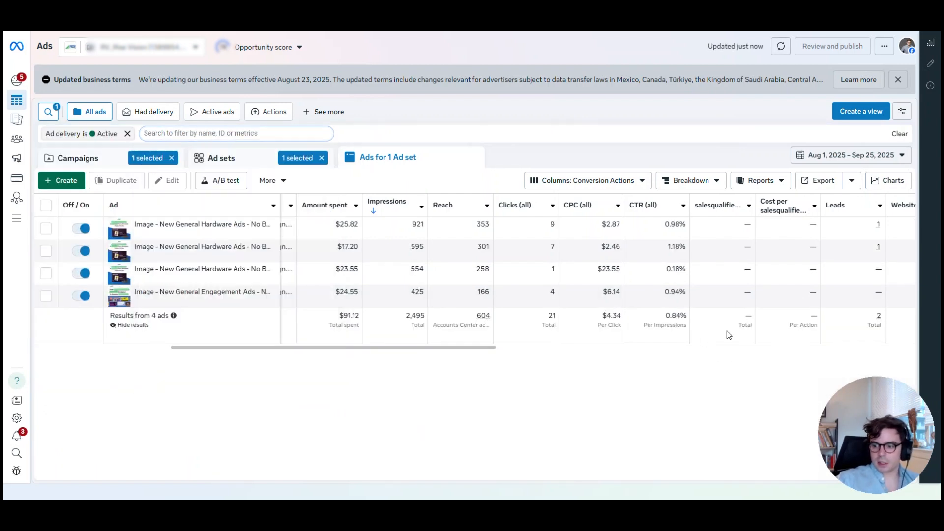
{"action": "left_click", "coordinate": [677, 268]}
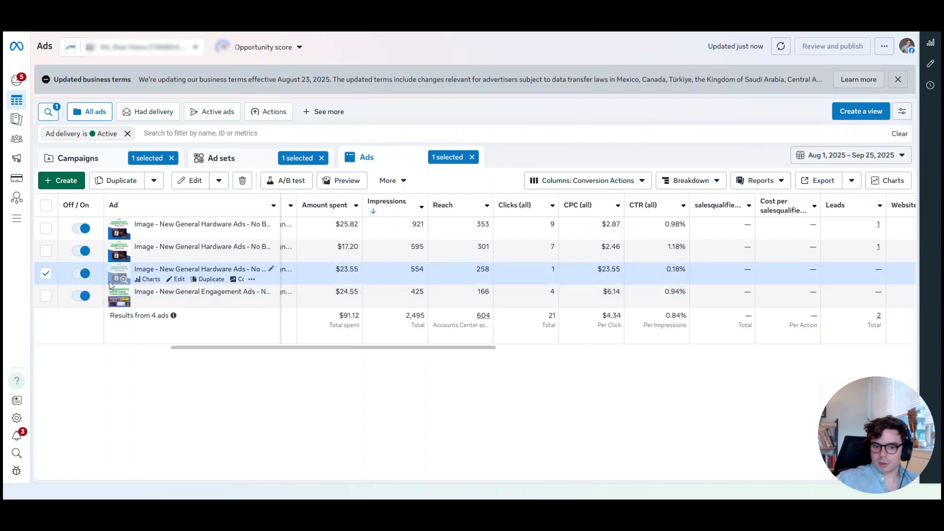
{"action": "double_click", "coordinate": [608, 271]}
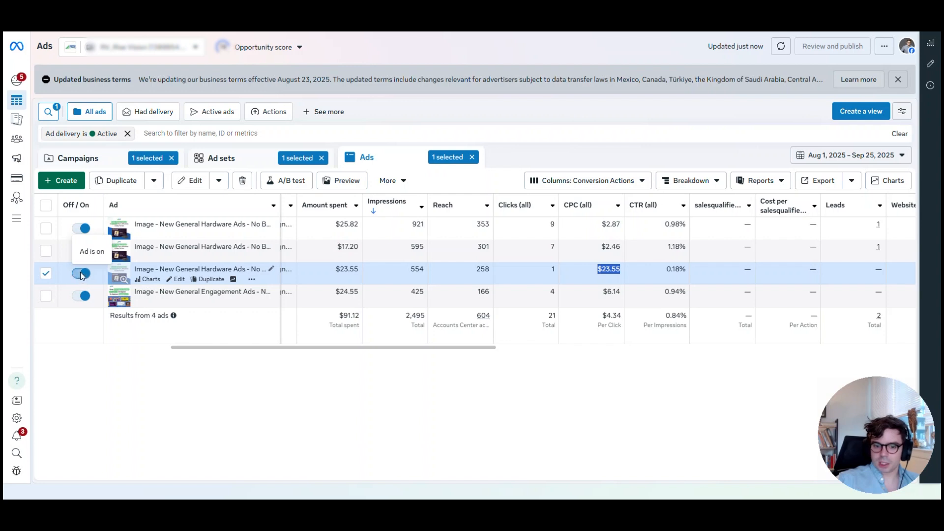
{"action": "left_click", "coordinate": [81, 273]}
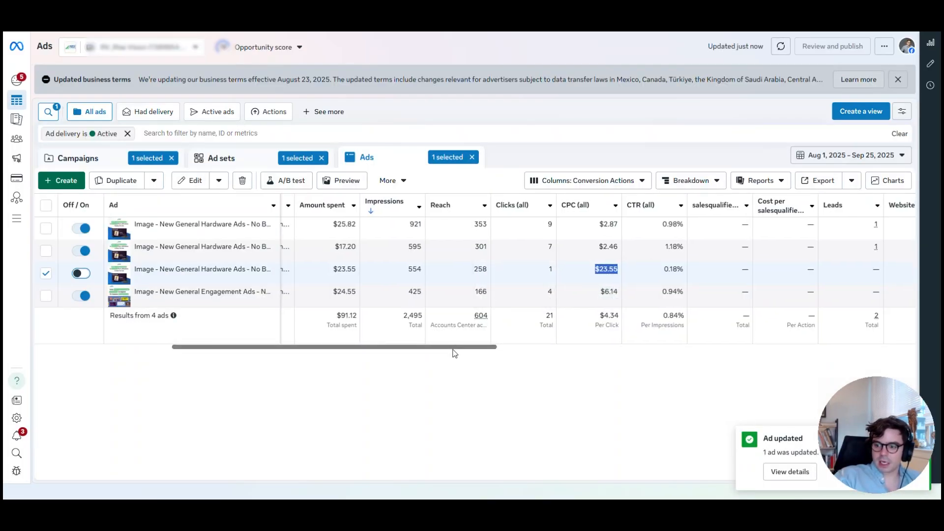
Turn off the active New General Engagement ad and look over the ad set's performance columns
{"action": "left_click_drag", "start_coordinate": [451, 348], "coordinate": [62, 335]}
{"action": "left_click", "coordinate": [81, 295]}
{"action": "left_click_drag", "start_coordinate": [232, 347], "coordinate": [405, 362]}
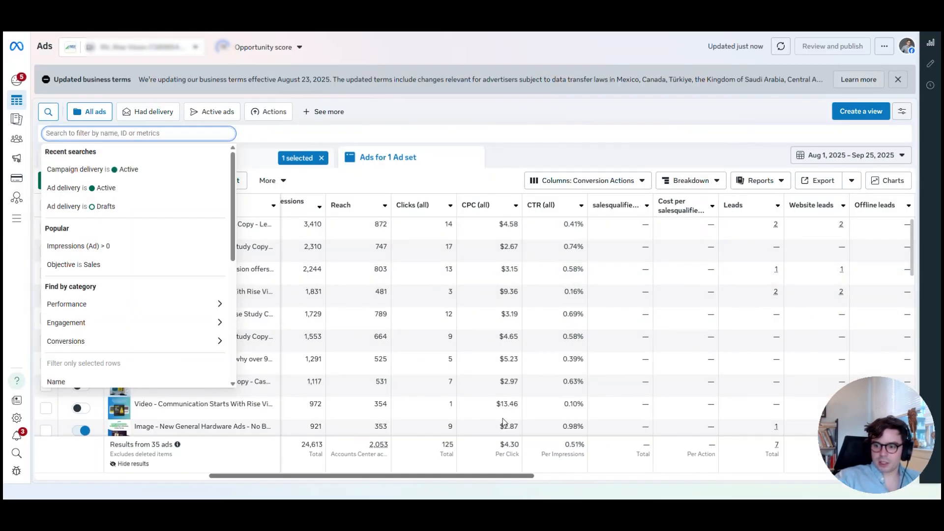
With the active filter removed, compare the ad set's ads by number of leads and by CTR, leaving them ranked by highest CTR
{"action": "left_click", "coordinate": [565, 205]}
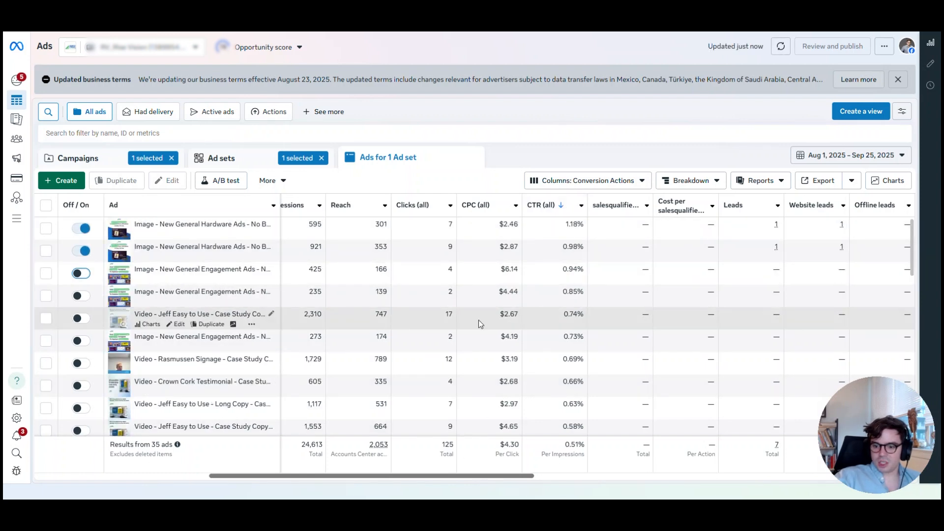
{"action": "scroll", "coordinate": [400, 320], "scroll_direction": "right", "scroll_amount": 3}
{"action": "left_click", "coordinate": [600, 205]}
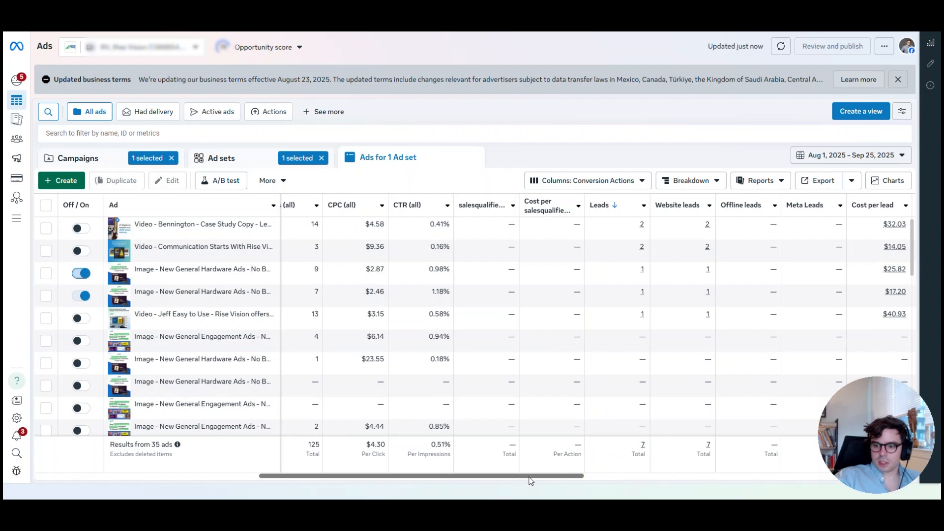
{"action": "scroll", "coordinate": [526, 481], "scroll_direction": "left", "scroll_amount": 3}
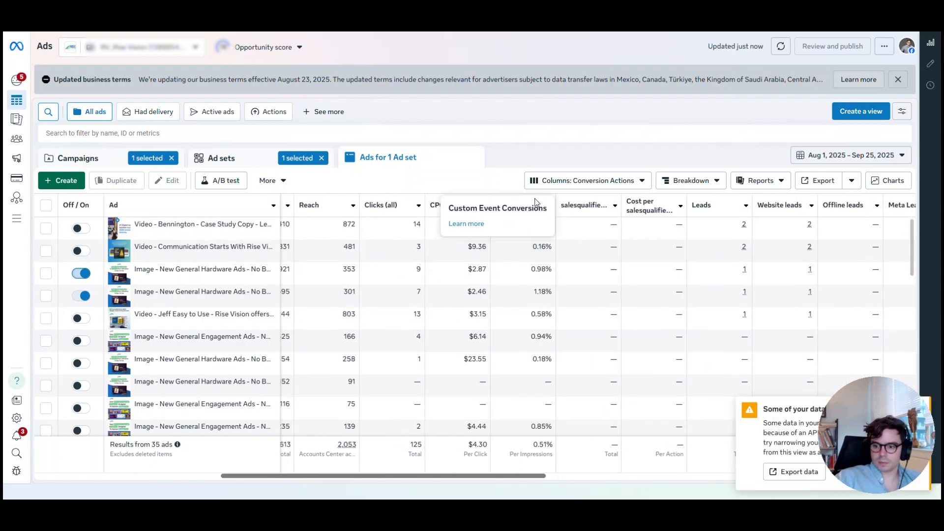
{"action": "left_click", "coordinate": [508, 205]}
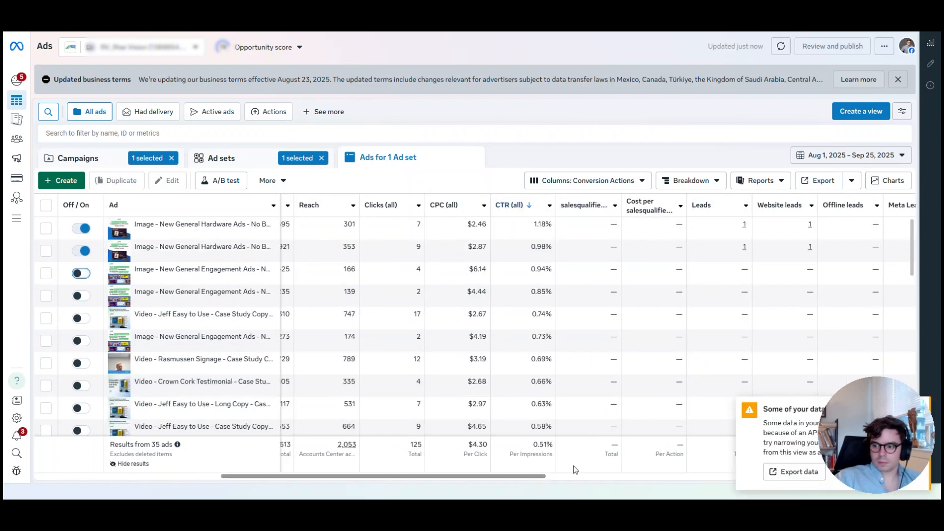
Check the lead and opportunity metrics of the lower-CTR ads and turn on the Jeff Easy to Use - Case Study Copy video ad that has an opportunity
{"action": "scroll", "coordinate": [422, 382], "scroll_direction": "down", "scroll_amount": 3}
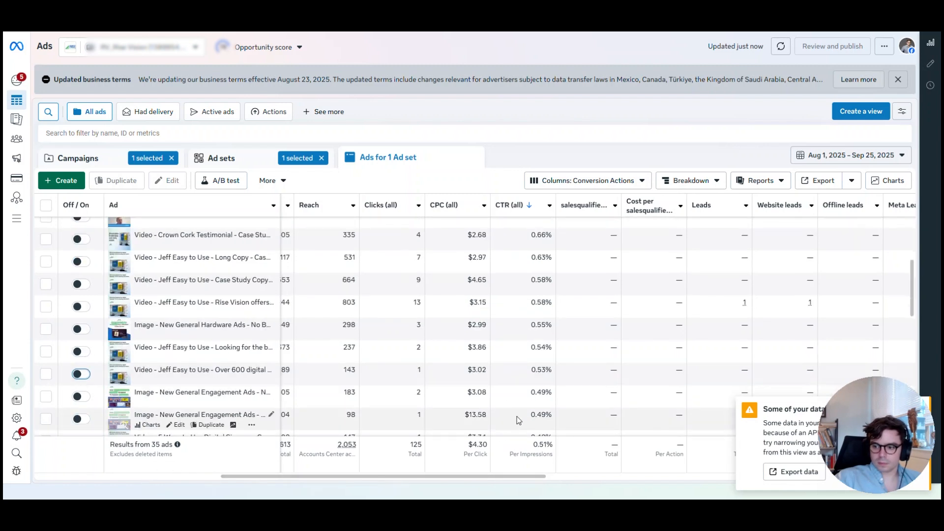
{"action": "scroll", "coordinate": [541, 481], "scroll_direction": "right", "scroll_amount": 5}
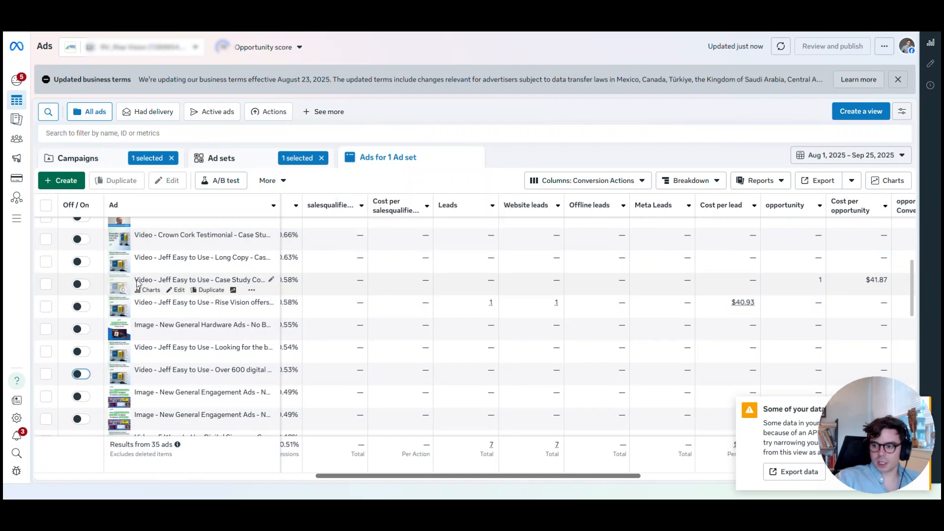
{"action": "left_click", "coordinate": [83, 284]}
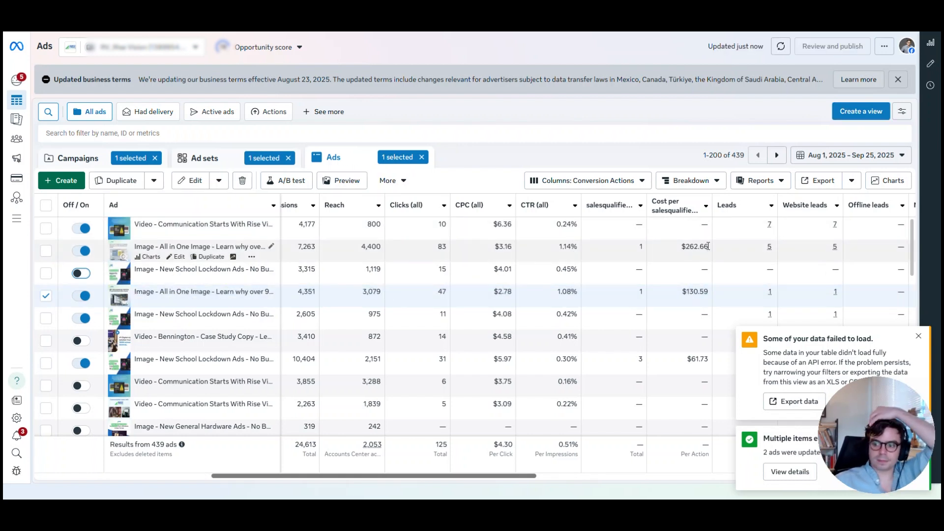
Turn off the All in One Image ad with 7,263 impressions and compare its cost per sales-qualified lead with the other All in One Image ad
{"action": "left_click", "coordinate": [81, 251]}
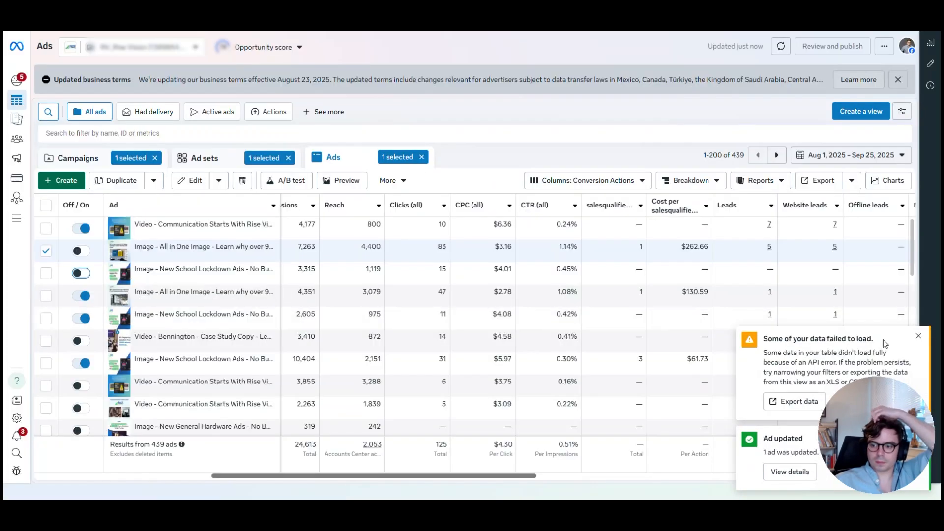
{"action": "left_click_drag", "start_coordinate": [710, 291], "coordinate": [681, 292]}
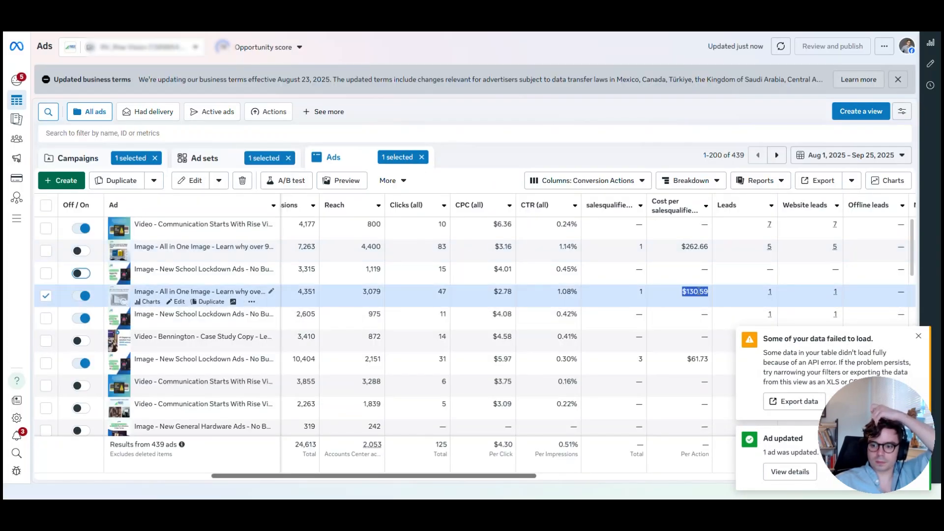
{"action": "triple_click", "coordinate": [698, 246]}
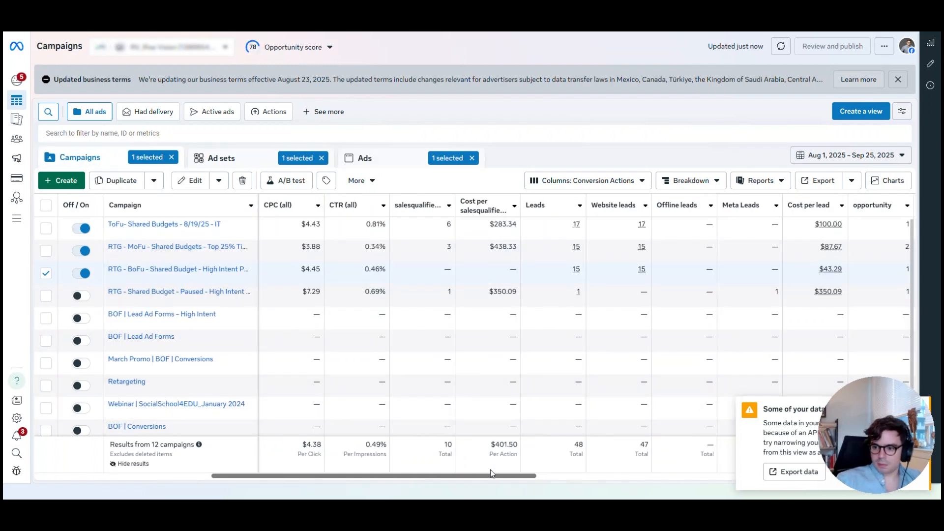
Check the campaigns' delivery and budgets, return to the ads filtered by active delivery and examine their CTR and lead cost metrics
{"action": "left_click_drag", "start_coordinate": [506, 476], "coordinate": [242, 459]}
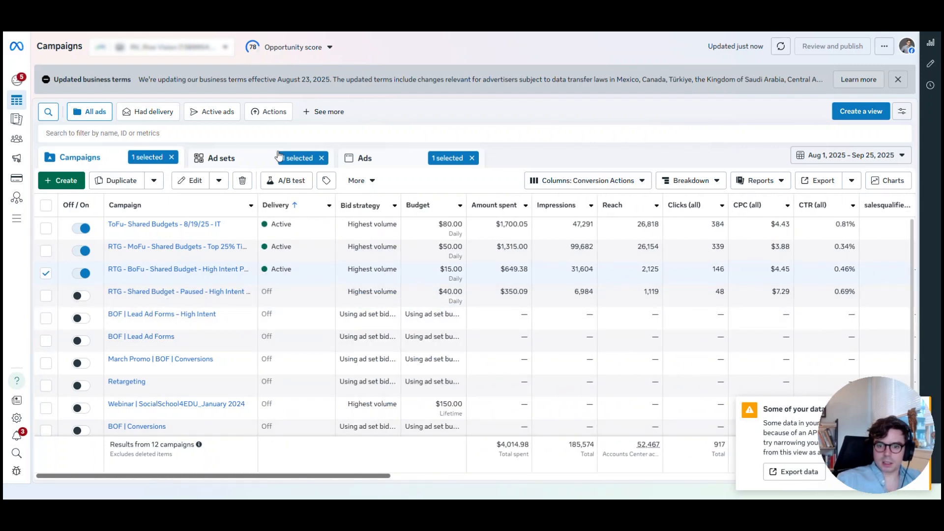
{"action": "left_click", "coordinate": [221, 158]}
{"action": "left_click", "coordinate": [391, 159]}
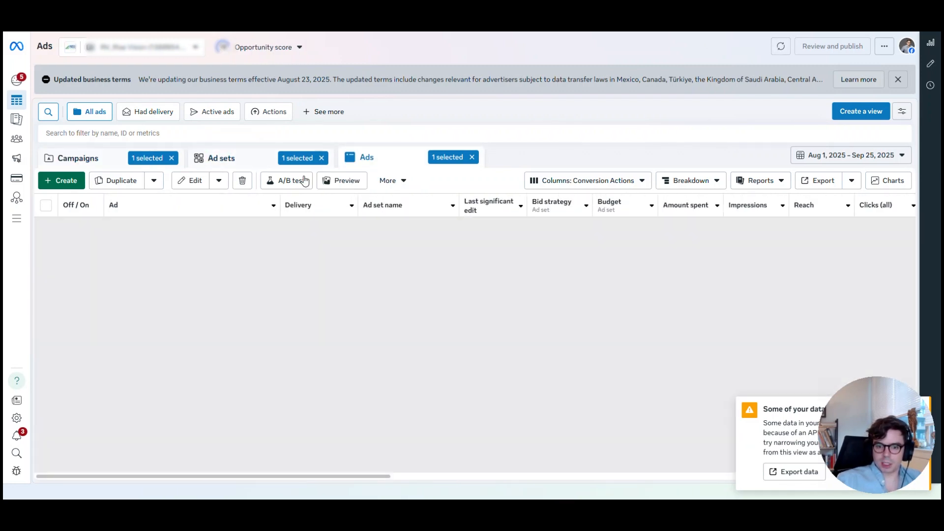
{"action": "left_click", "coordinate": [74, 133]}
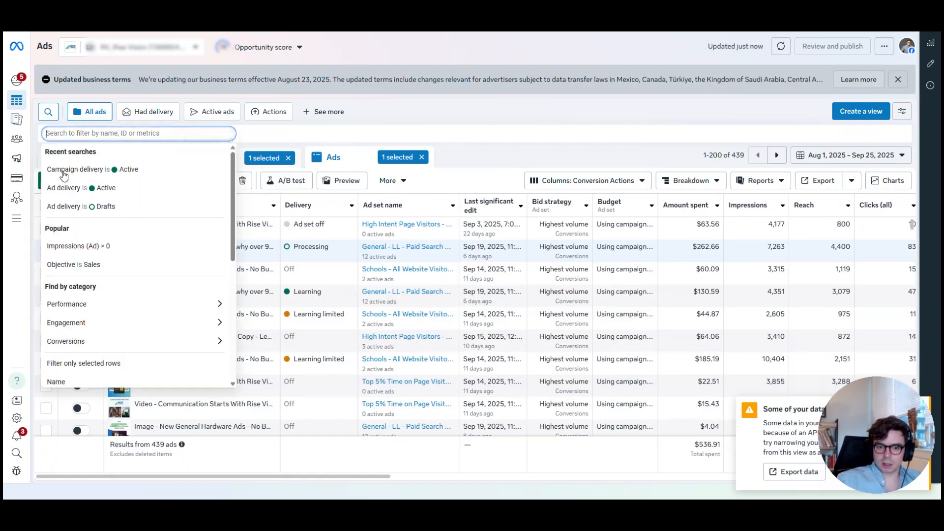
{"action": "left_click", "coordinate": [101, 189]}
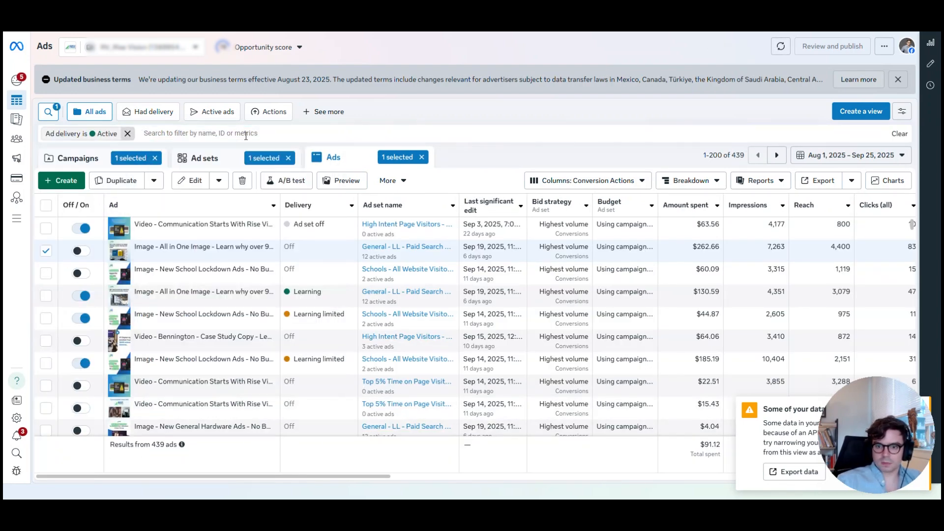
{"action": "left_click_drag", "start_coordinate": [273, 479], "coordinate": [545, 476]}
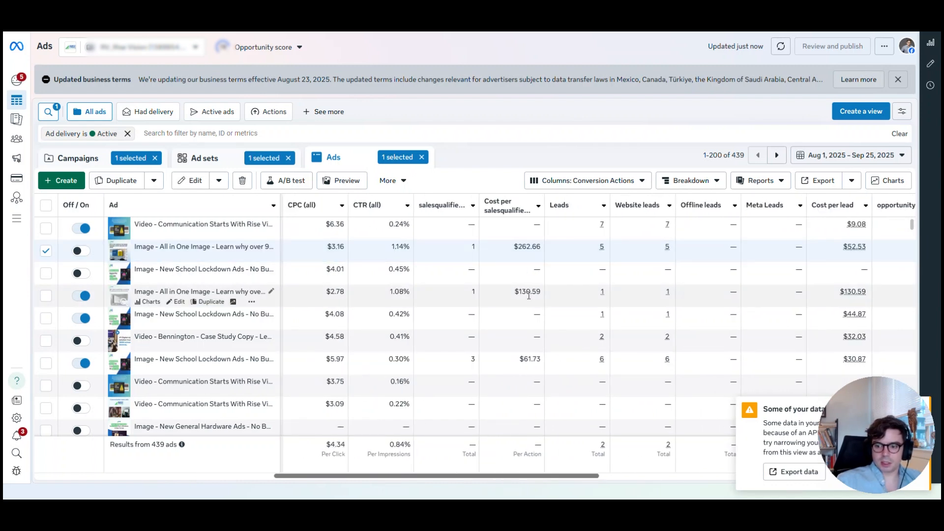